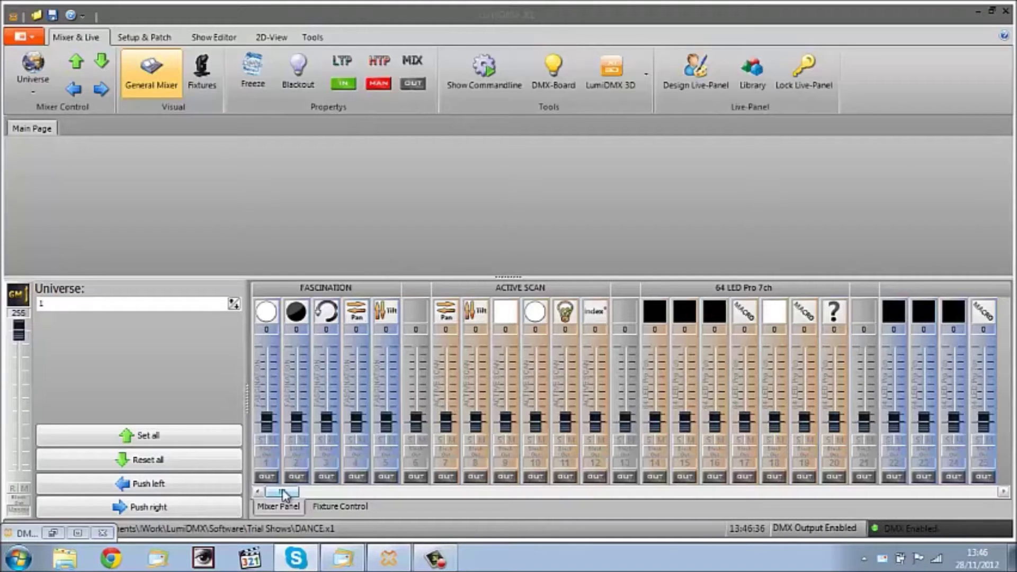
left_click_drag(296, 422, 300, 448)
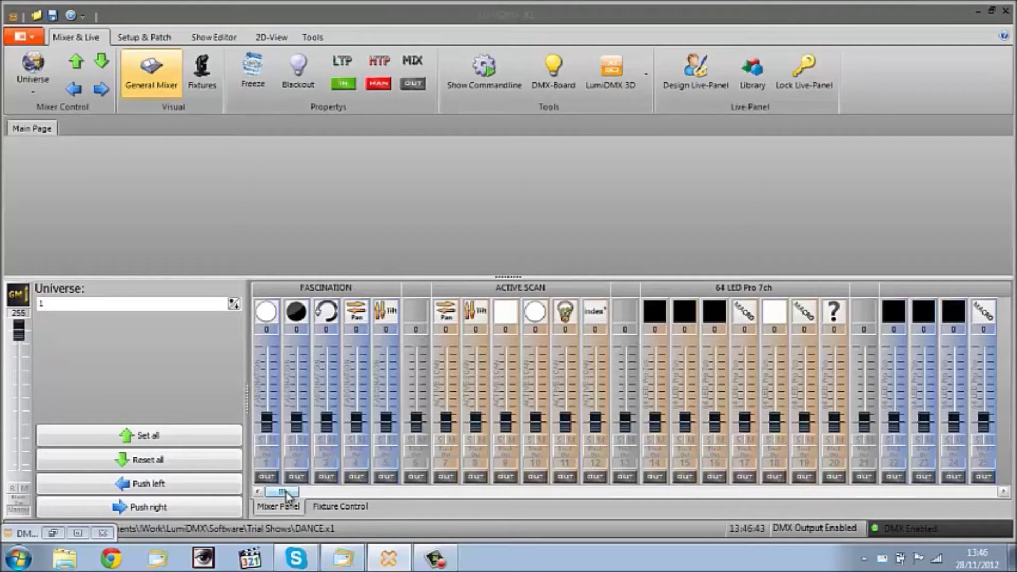
mouse_move(286, 495)
left_mouse_down()
mouse_move(408, 493)
mouse_move(271, 495)
left_mouse_up()
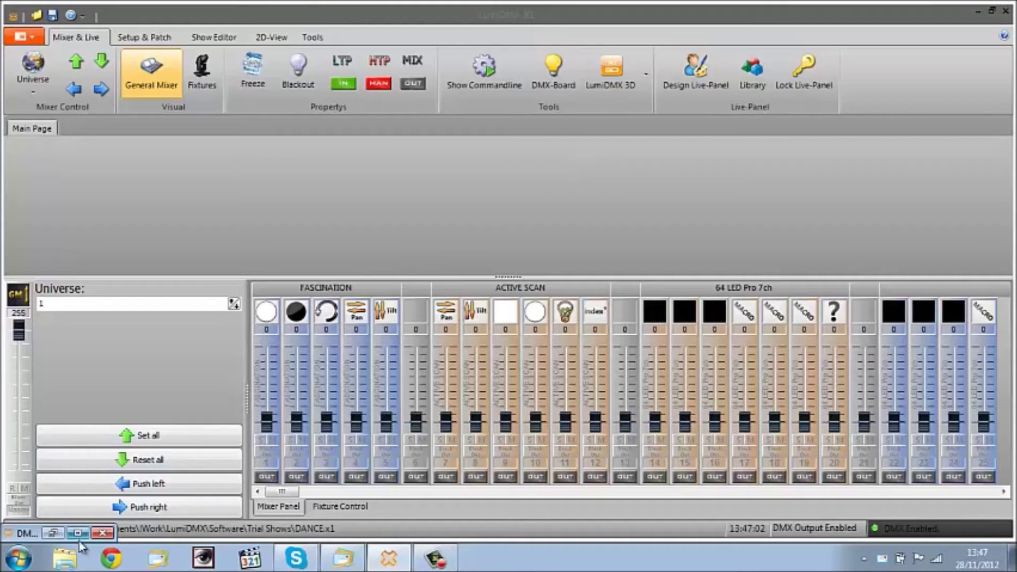
Open the DMX channel board and look through the channels of Universes 1 to 8.
left_click(553, 72)
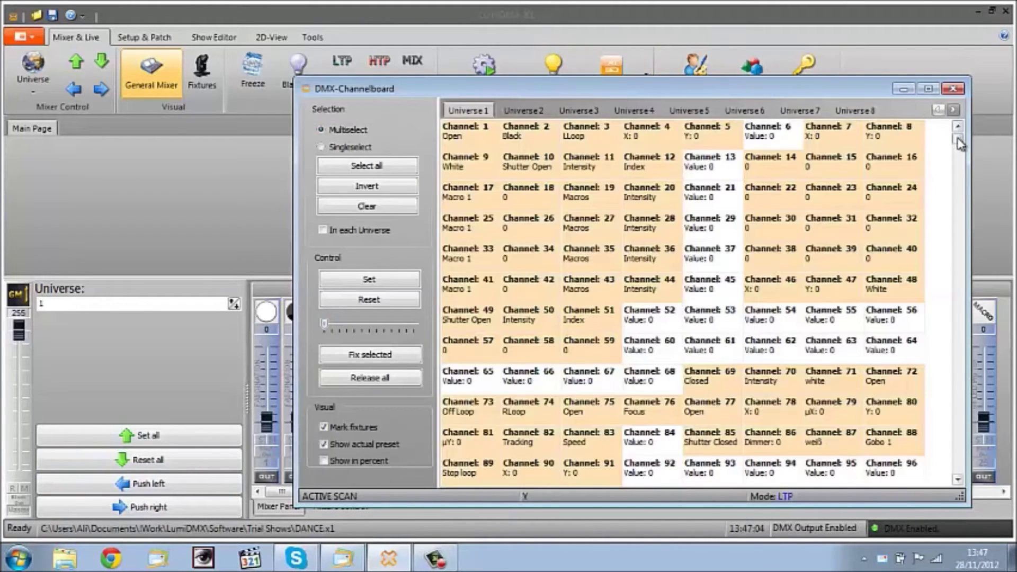
scroll(953, 208, "down", 3)
left_click_drag(952, 204, 954, 137)
left_click(532, 110)
left_click(579, 111)
left_click(636, 110)
left_click(699, 111)
left_click(744, 110)
left_click(797, 110)
left_click(855, 111)
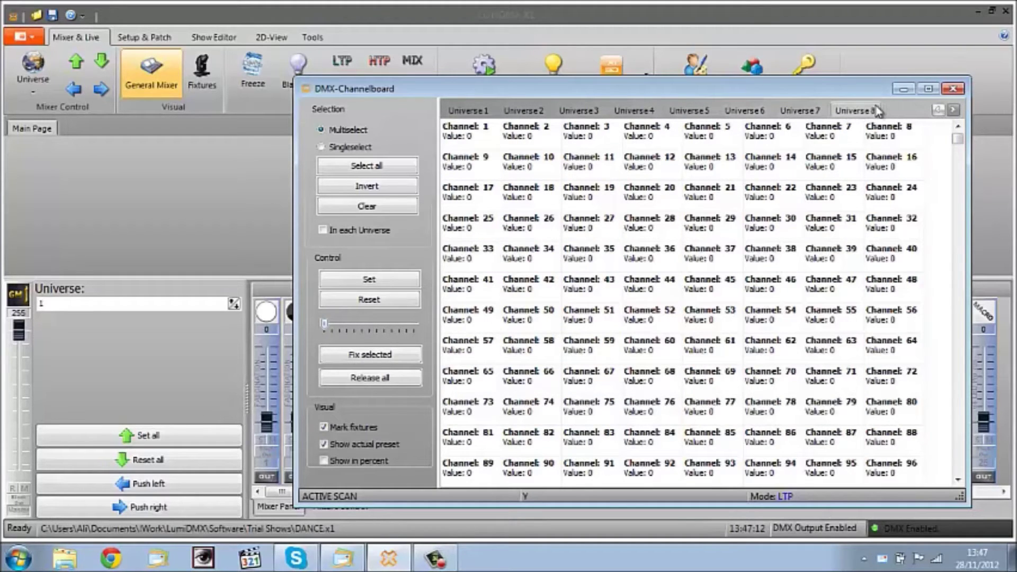
Review the channels of Universes 1 to 4 again, return to Universe 1 and minimize the channel board.
left_click(480, 111)
left_click(524, 110)
left_click(579, 111)
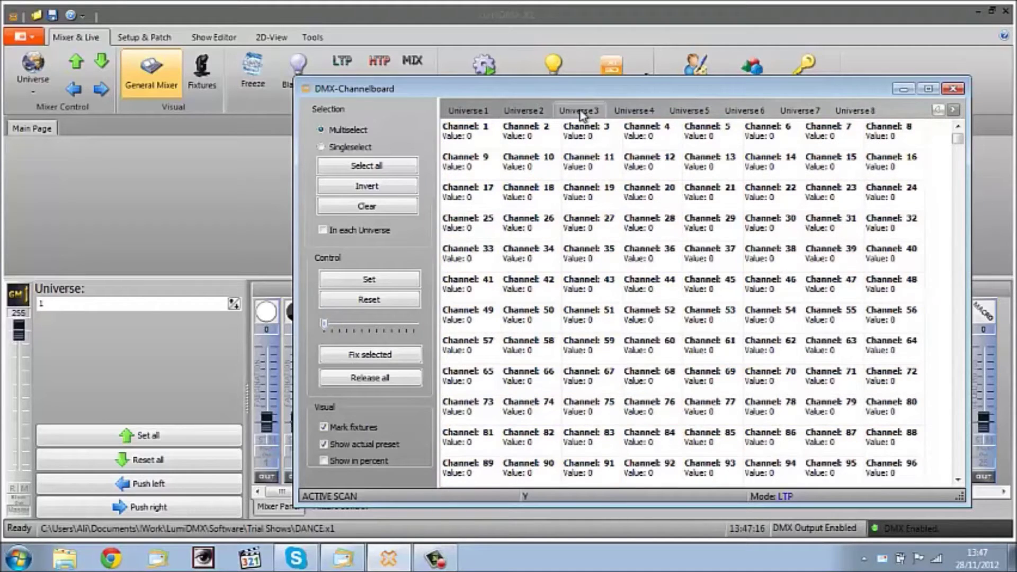
left_click(630, 112)
left_click(468, 111)
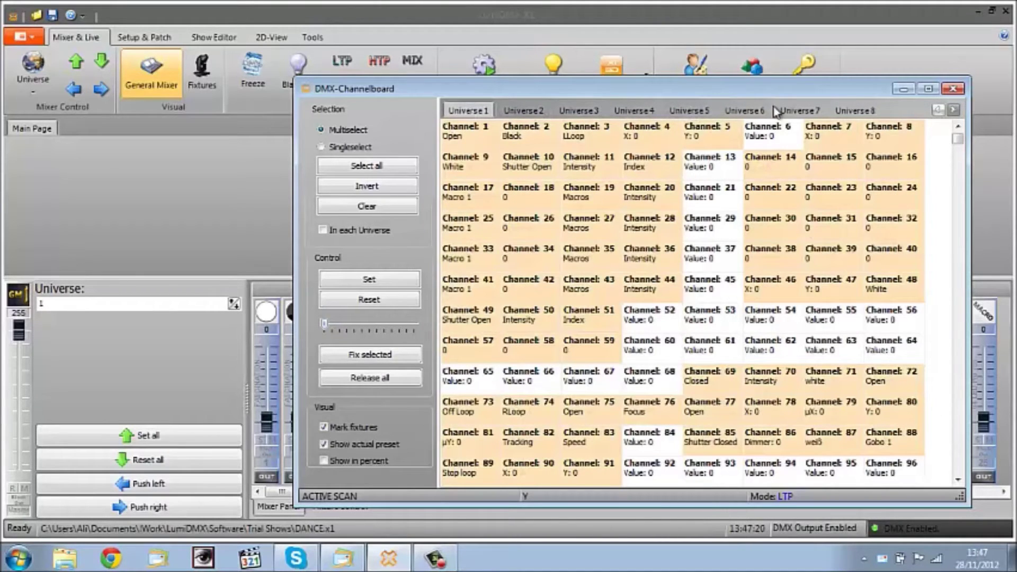
left_click(903, 89)
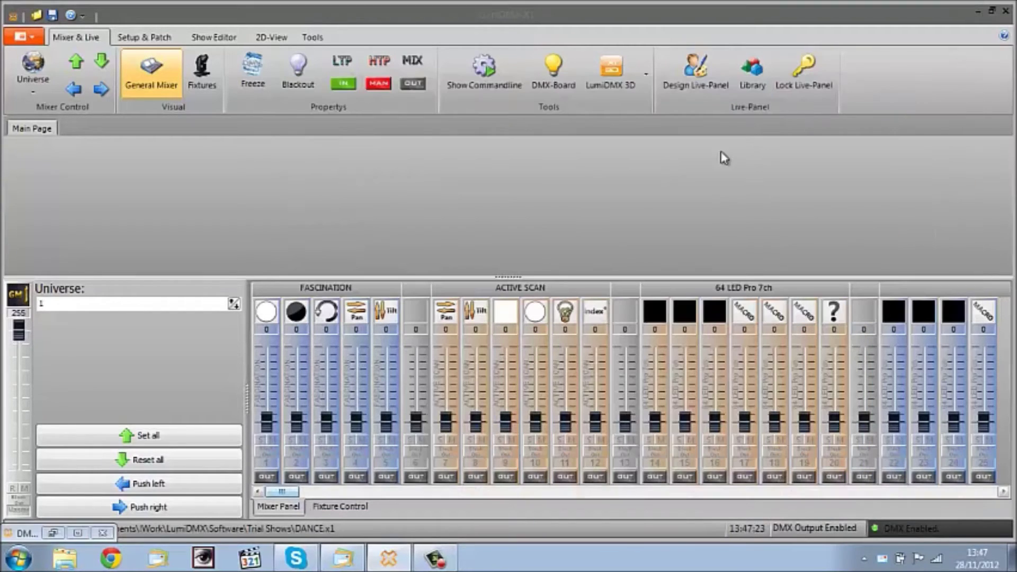
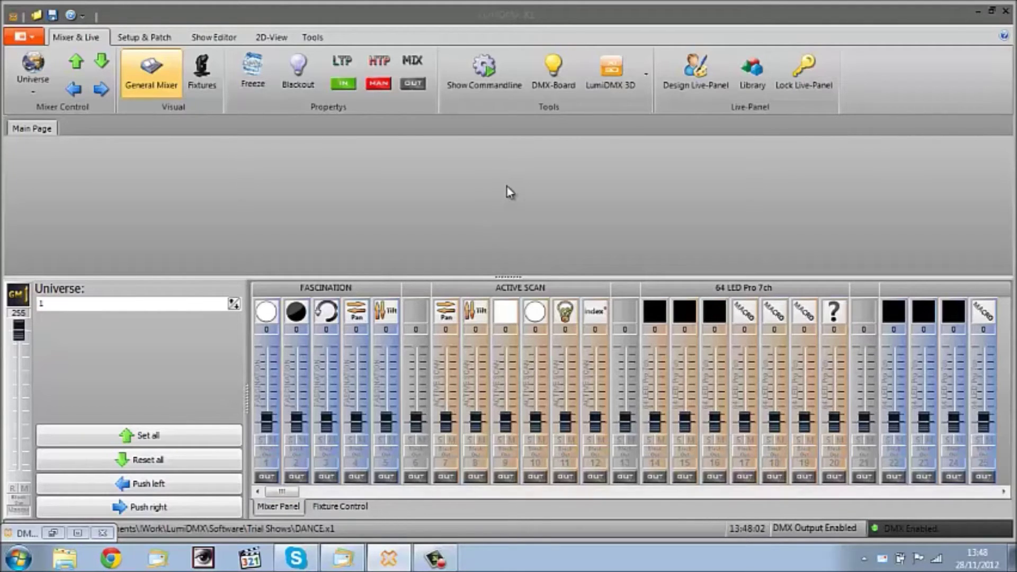
Launch the LumiDMX 3D visualizer and maximize its window.
left_click(612, 82)
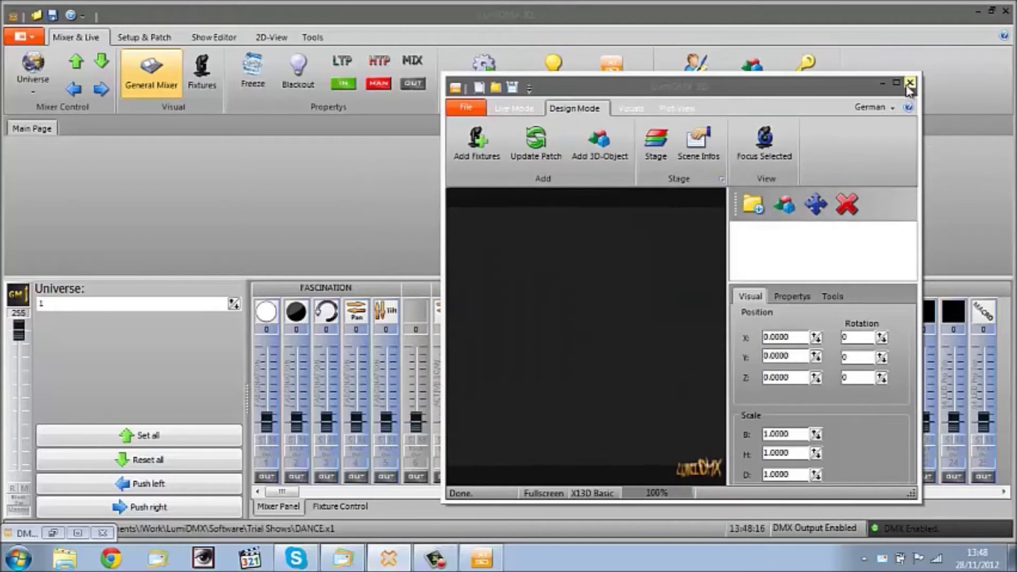
left_click(896, 83)
left_click_drag(415, 286, 178, 118)
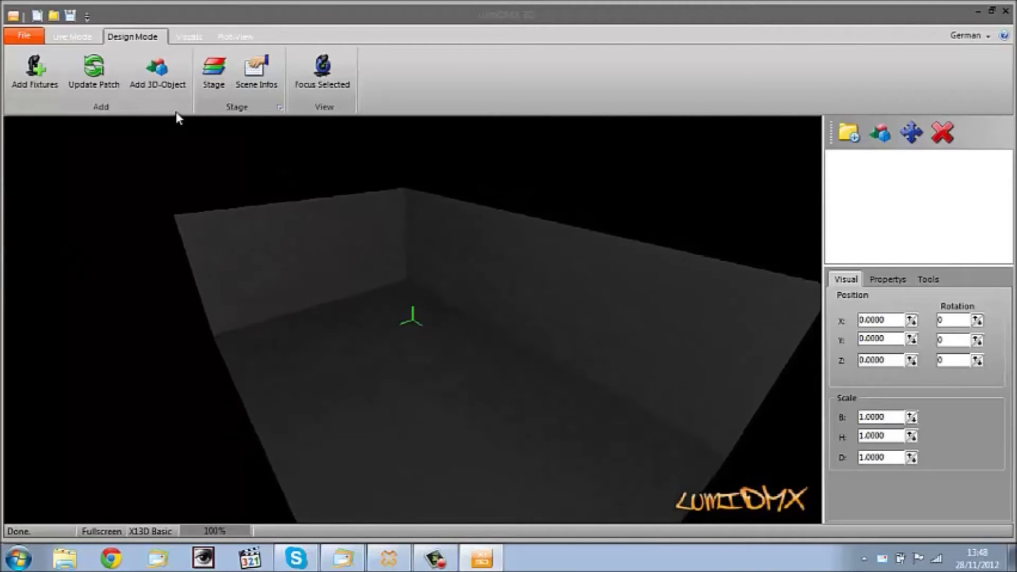
Enlarge the empty stage to a height of 12 m and a width of 28 m, and increase its depth.
left_click(214, 68)
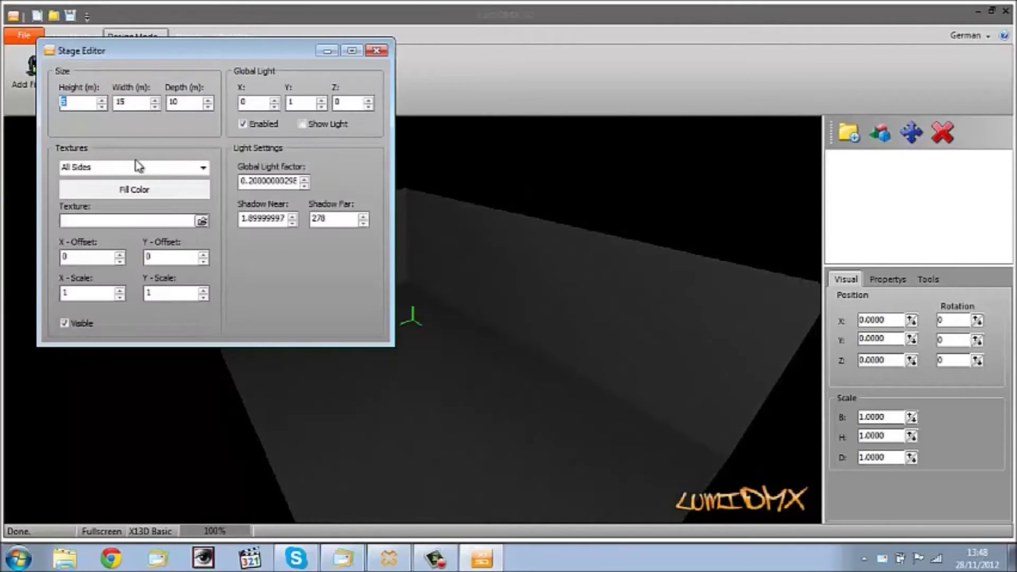
left_click(100, 100)
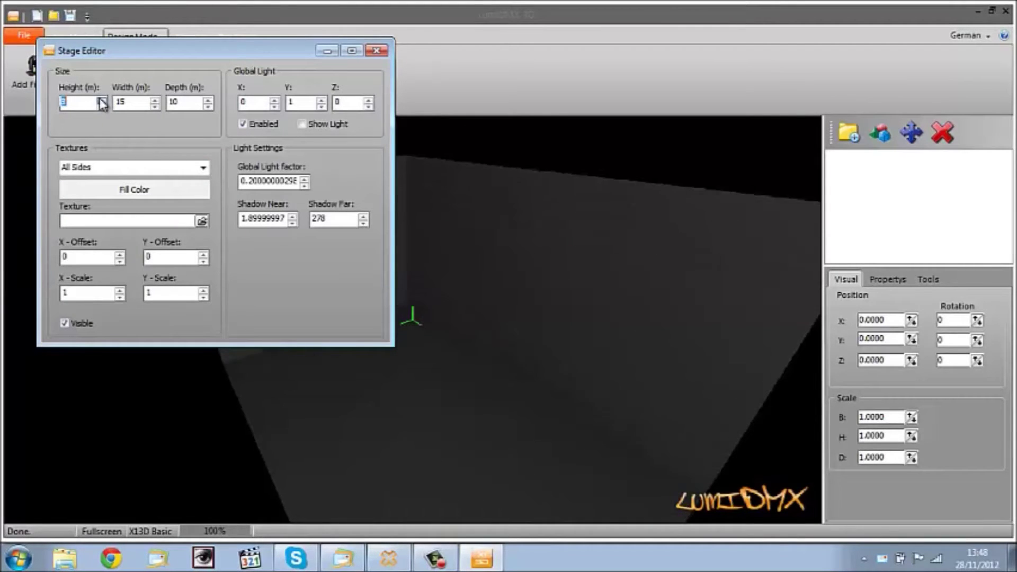
left_click(154, 100)
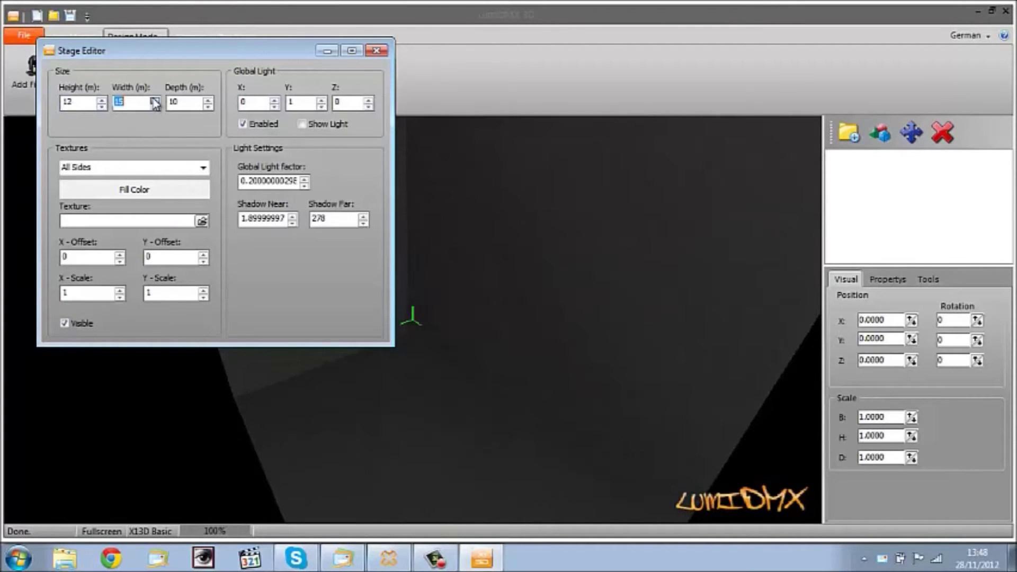
left_click(208, 101)
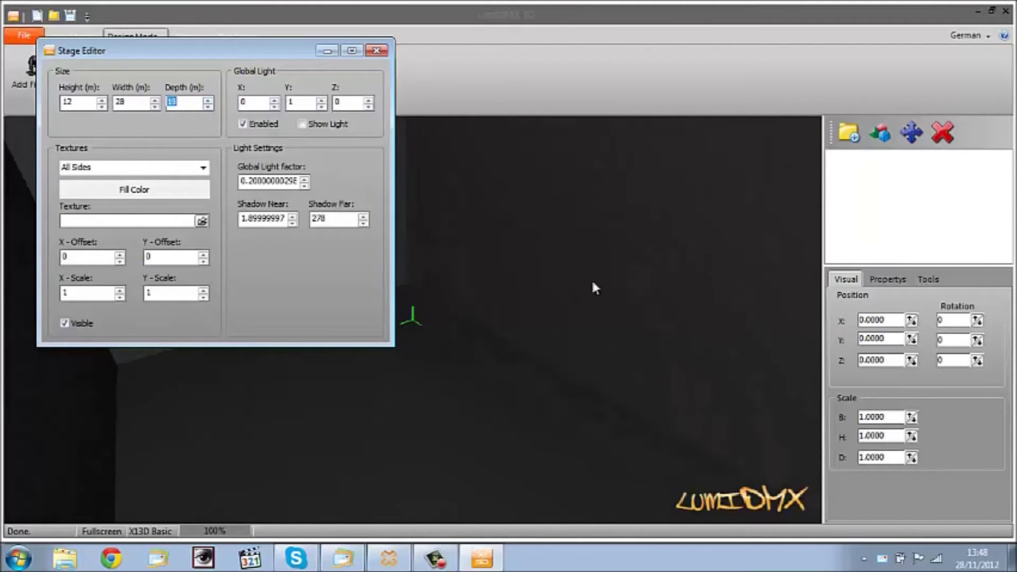
left_click(507, 304)
left_click_drag(508, 308, 375, 229)
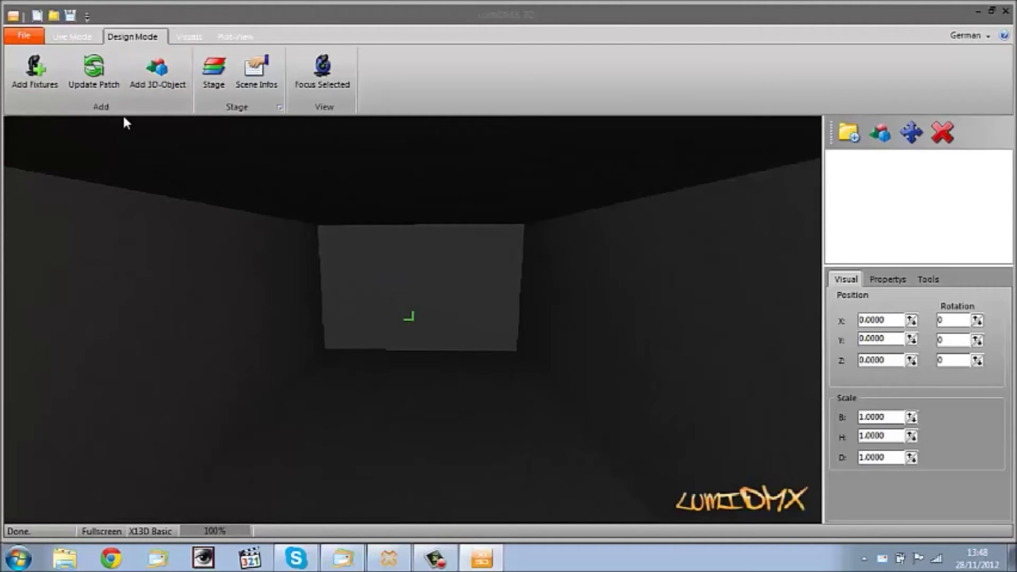
Open the saved DANCE project in the 3D visualizer in place of the current scene.
left_click(53, 15)
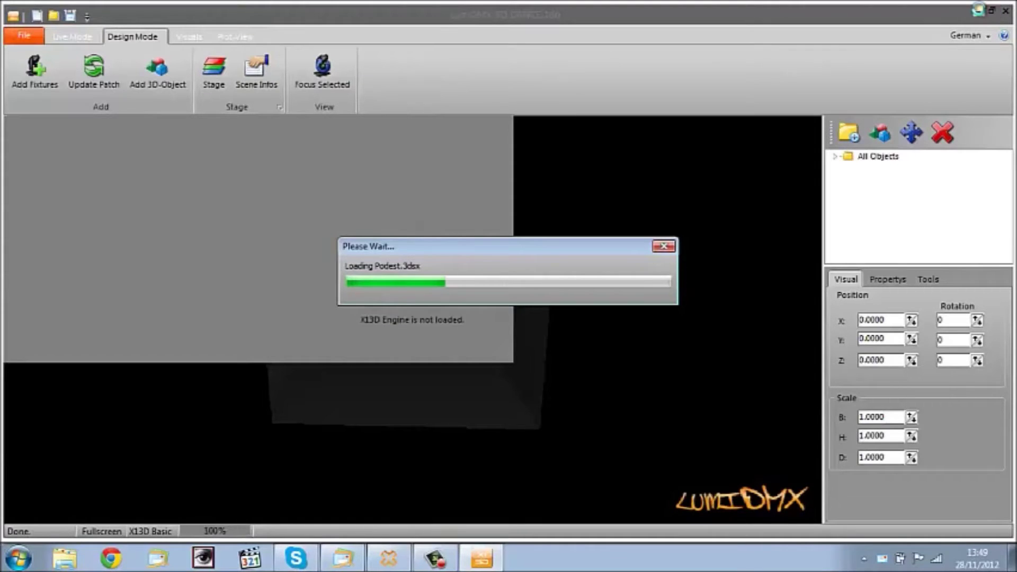
key("n")
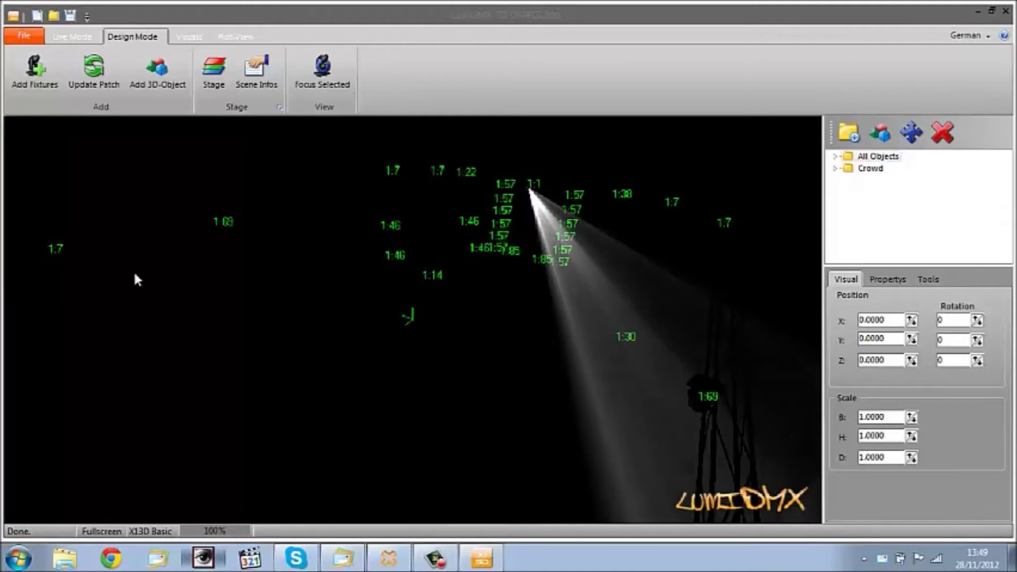
right_click(203, 557)
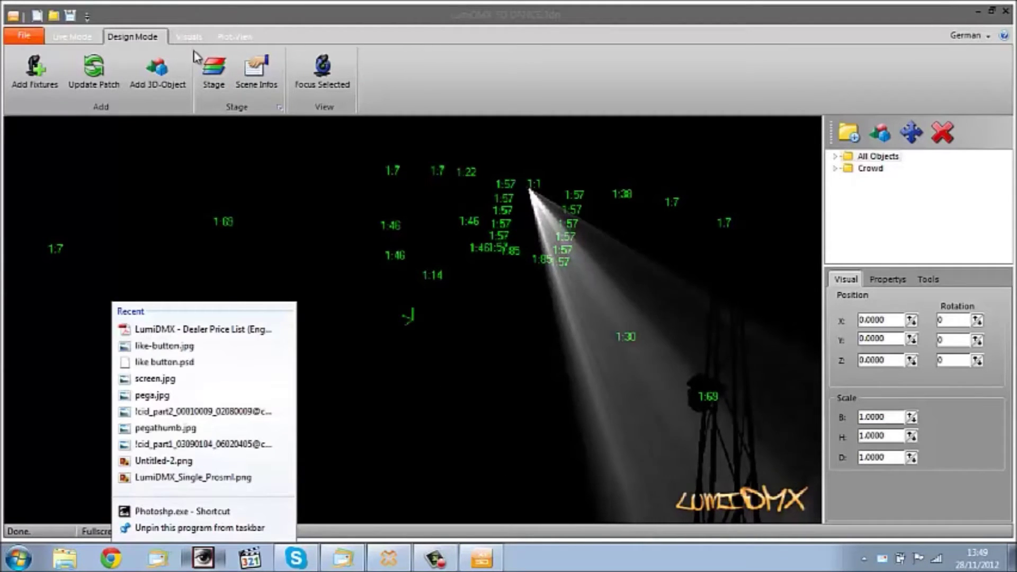
mouse_move(475, 297)
left_mouse_down()
mouse_move(466, 279)
mouse_move(475, 284)
left_mouse_up()
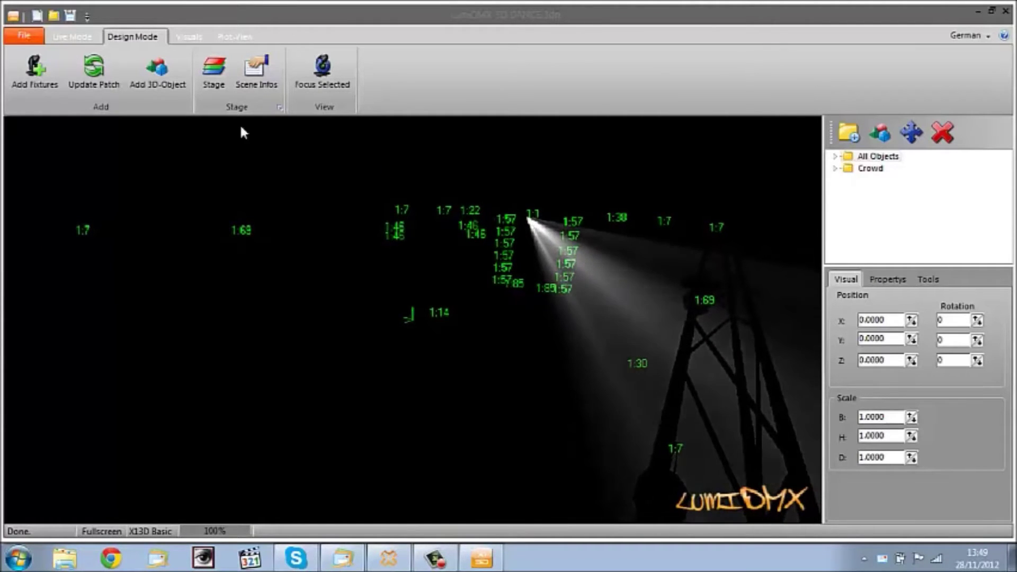
left_click_drag(277, 193, 402, 138)
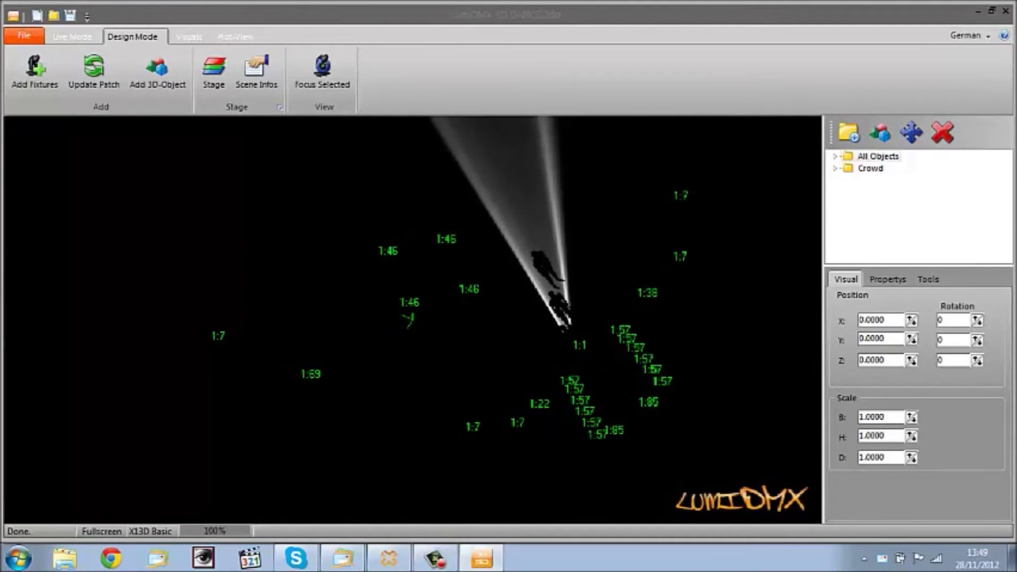
Raise the scene's ambient light so the stage, truss and crowd can be viewed.
left_click(187, 38)
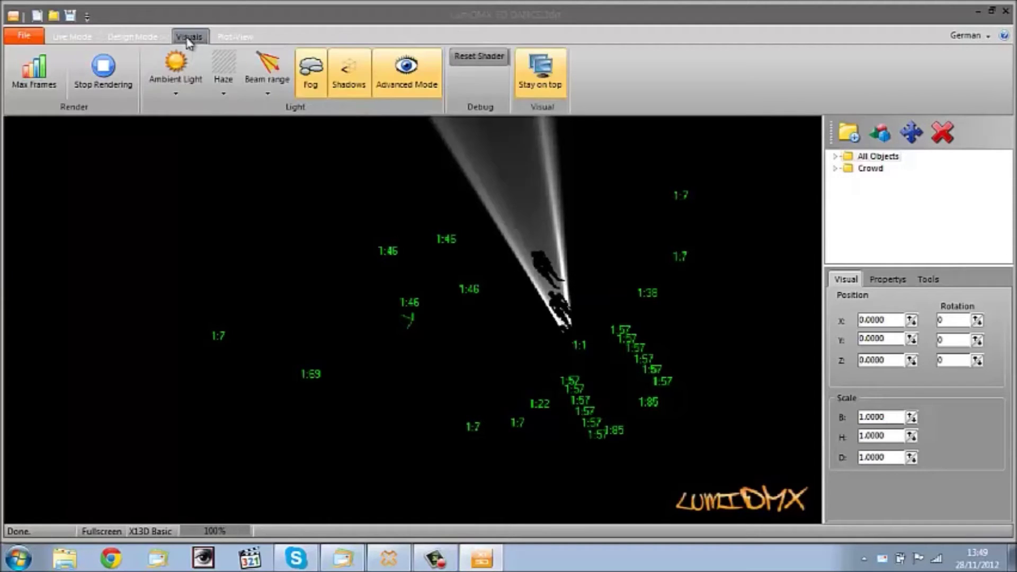
left_click(175, 94)
left_click_drag(167, 204, 166, 159)
left_click(513, 368)
left_click_drag(513, 364, 751, 411)
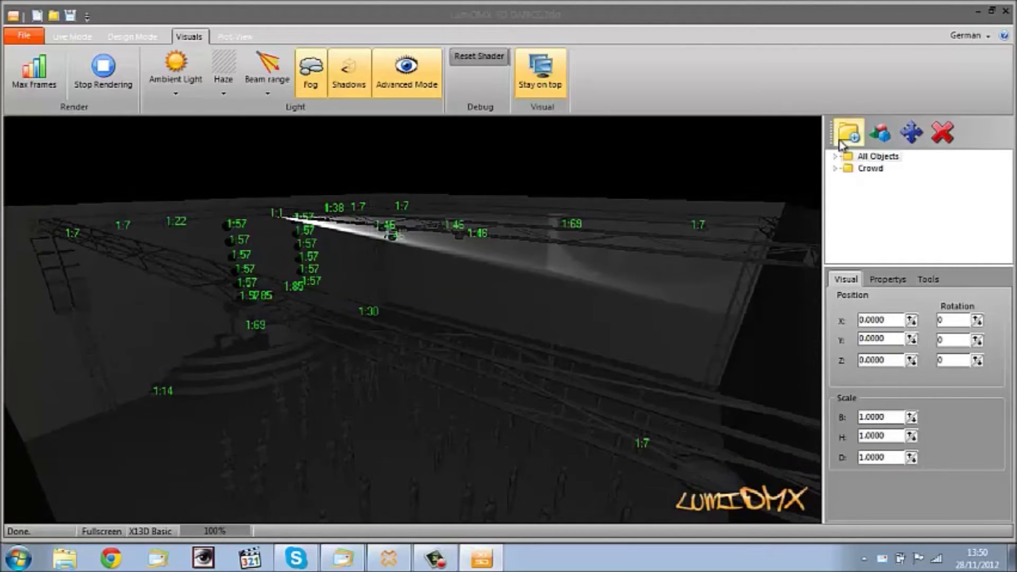
Expand the All Objects group and highlight its contents in the scene, then highlight only the Stage and Truss group.
left_click(838, 159)
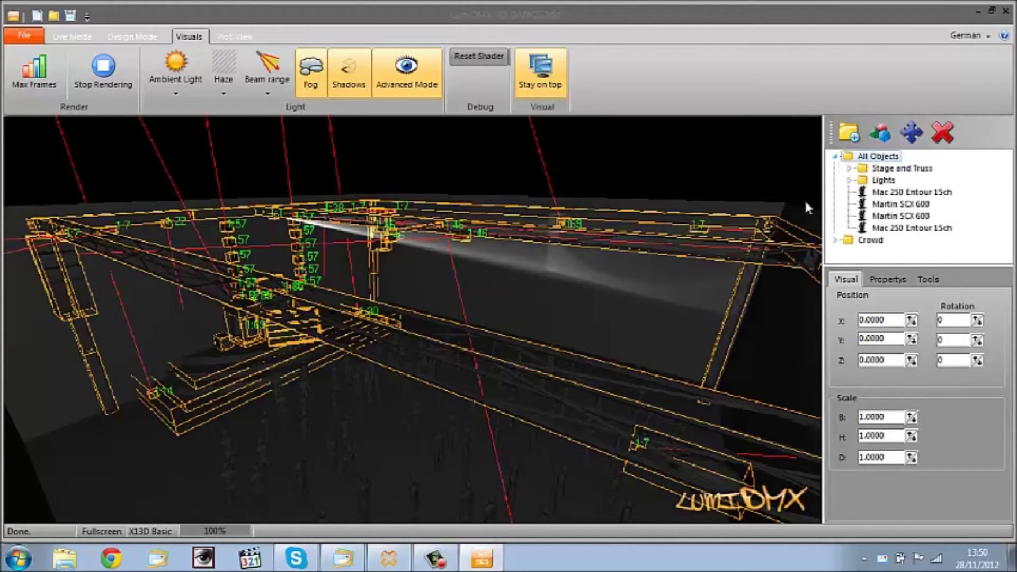
left_click_drag(552, 315, 967, 205)
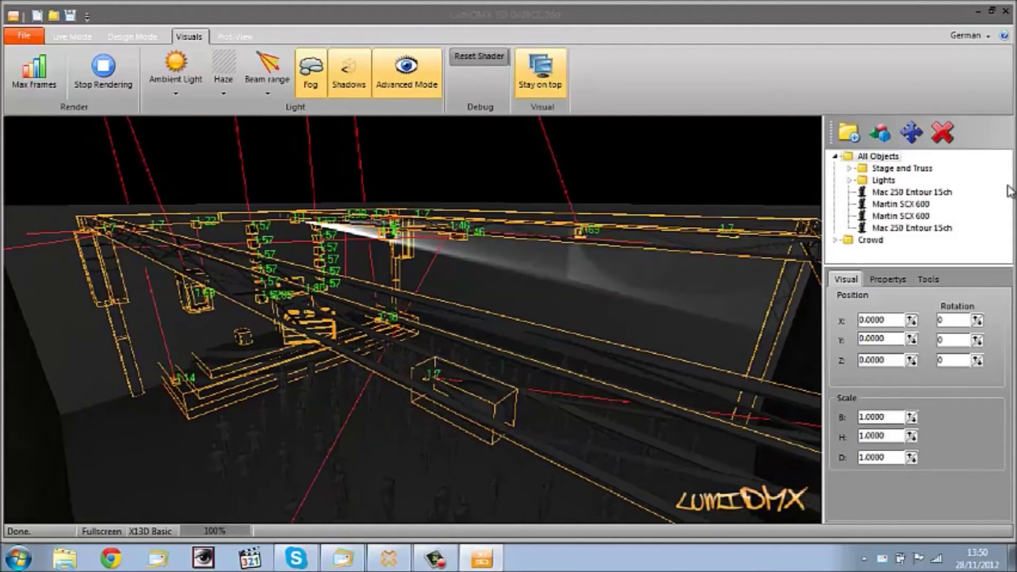
left_click_drag(689, 276, 845, 293)
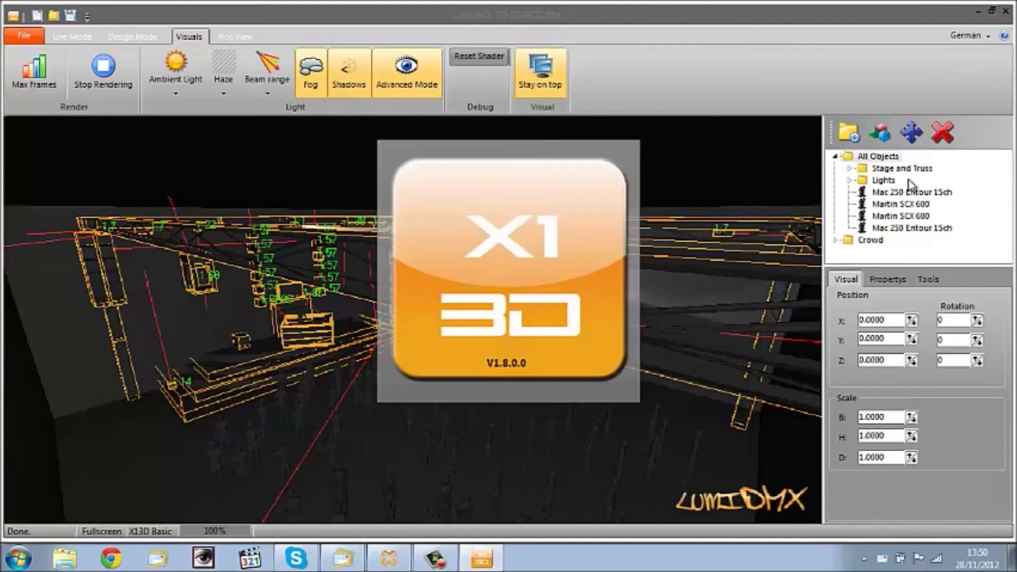
left_click(909, 170)
left_click_drag(304, 433, 237, 440)
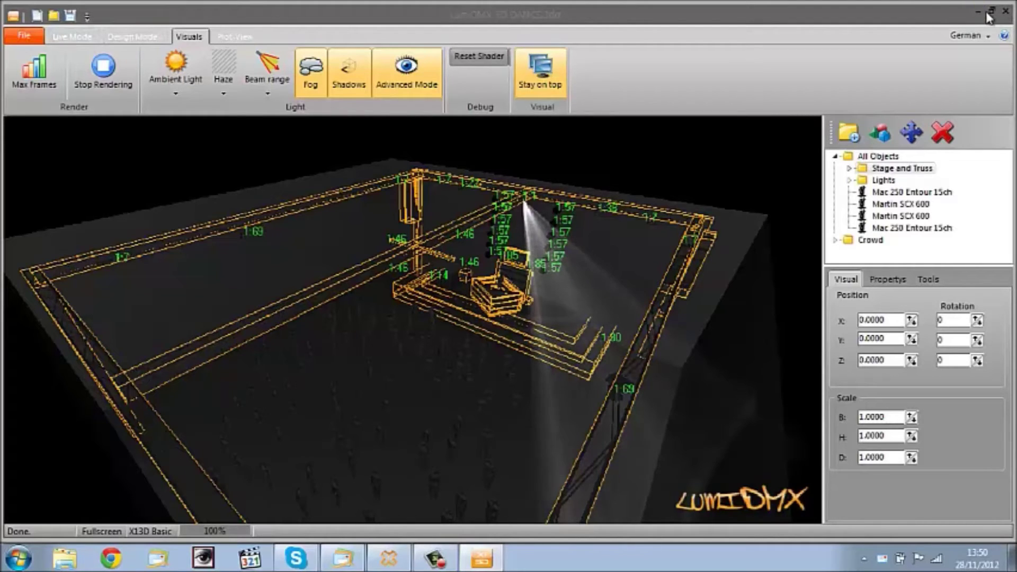
Close the 3D visualizer without saving the project.
left_click(1005, 14)
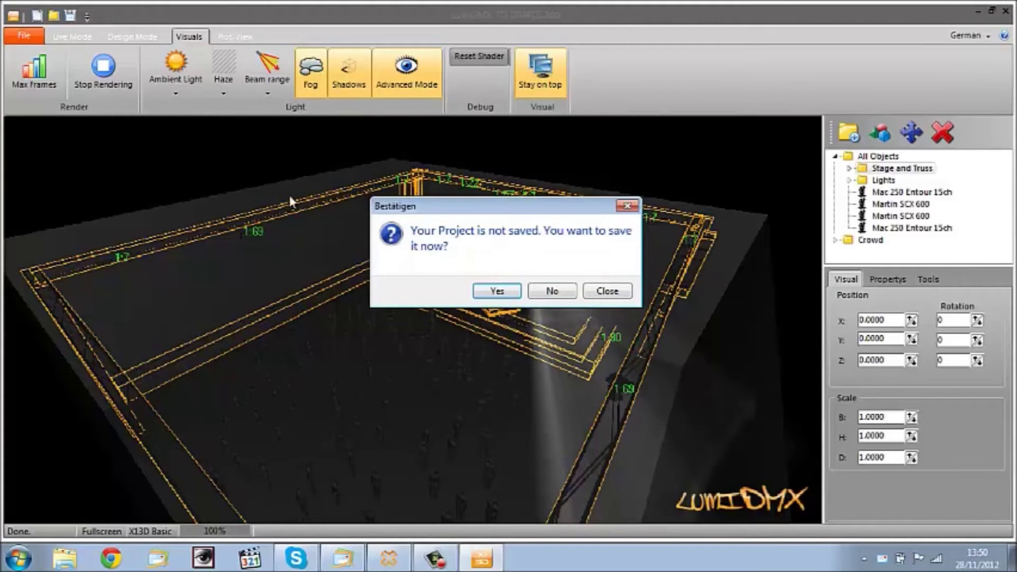
key("Tab")
key("Return")
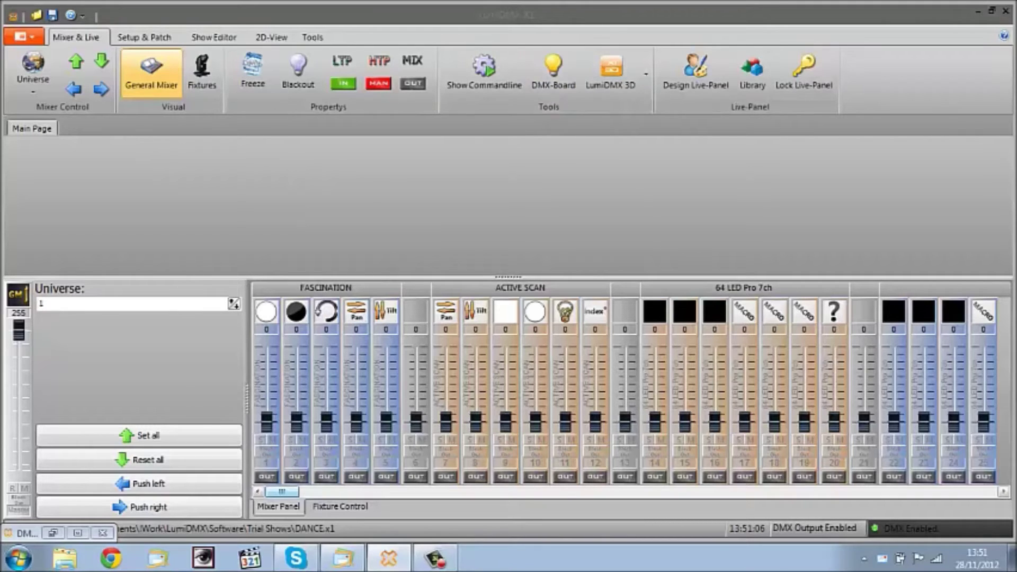
Restore the DMX channel board, display Universe 1 and move the board aside to uncover the FASCINATION faders.
left_click(55, 534)
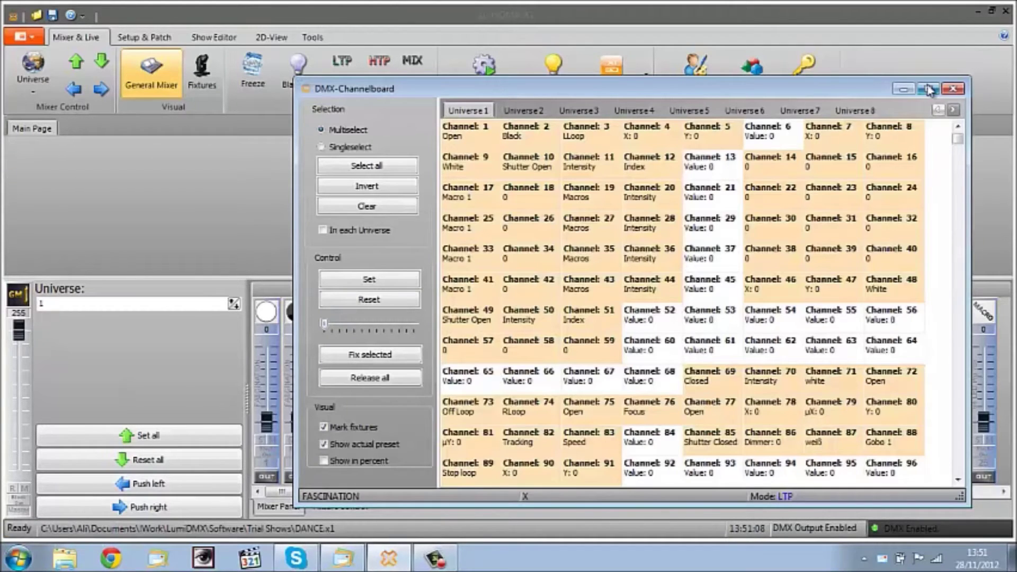
left_click(768, 109)
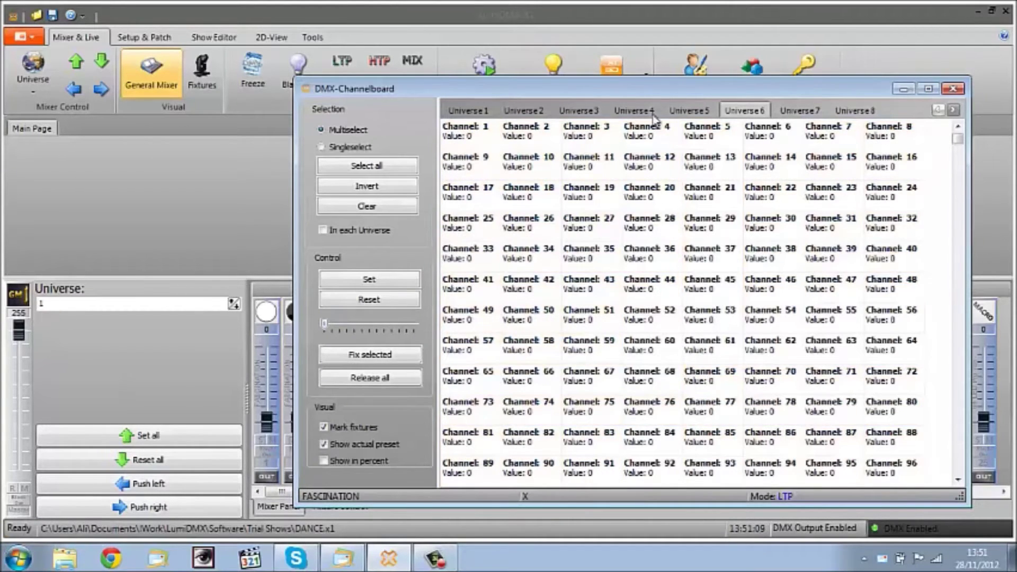
left_click(468, 110)
left_click_drag(564, 89, 763, 68)
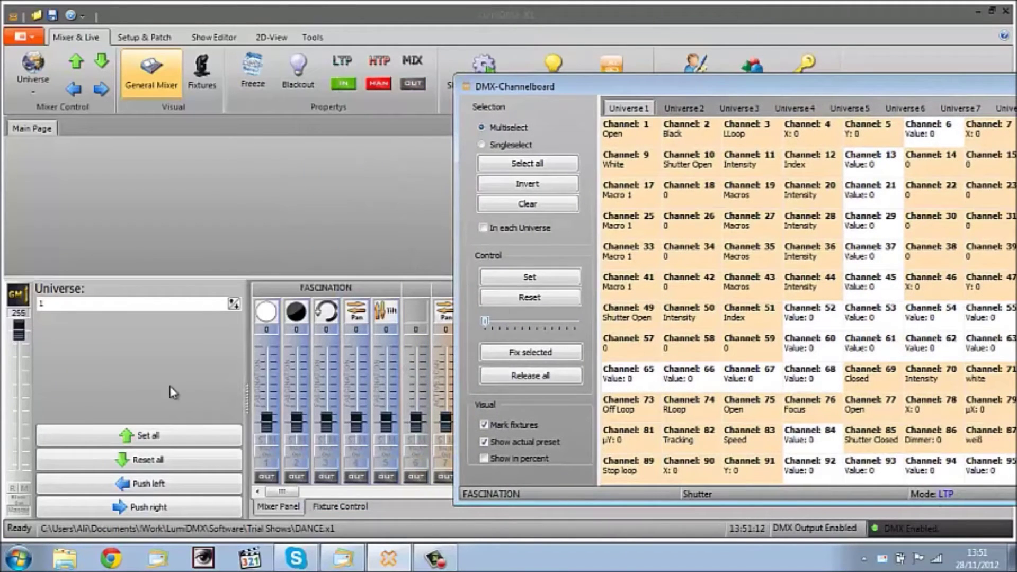
Raise the FASCINATION channel 1 fader and return it to 0 while watching the channel board, then minimize the board.
left_click_drag(268, 423, 270, 406)
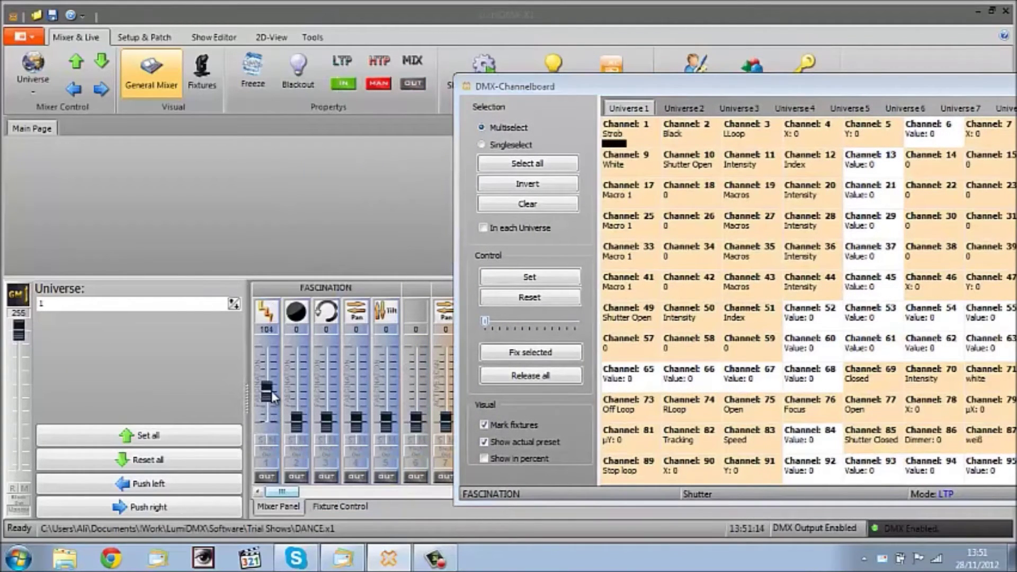
left_click_drag(272, 350, 270, 421)
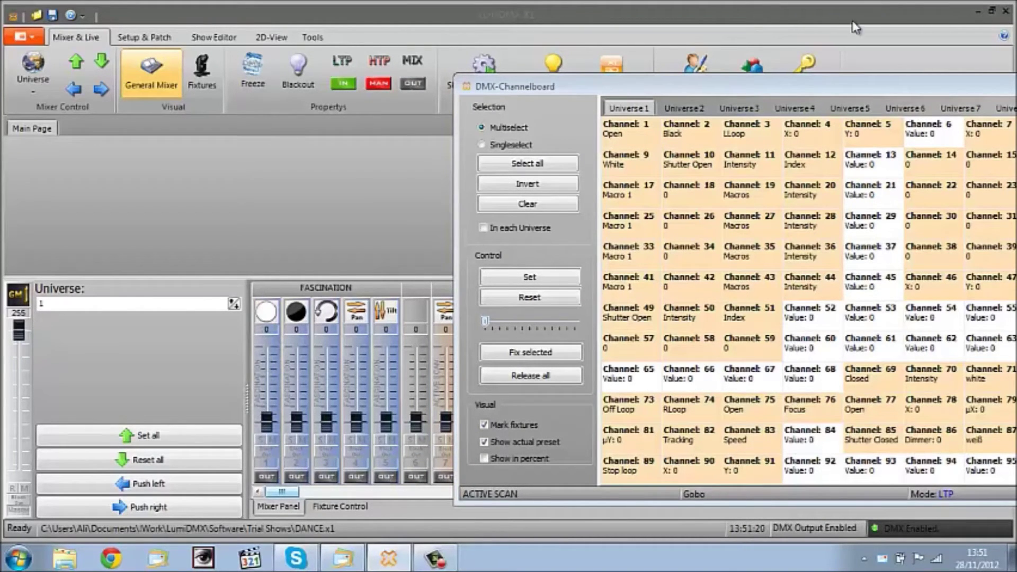
left_click_drag(815, 94, 514, 102)
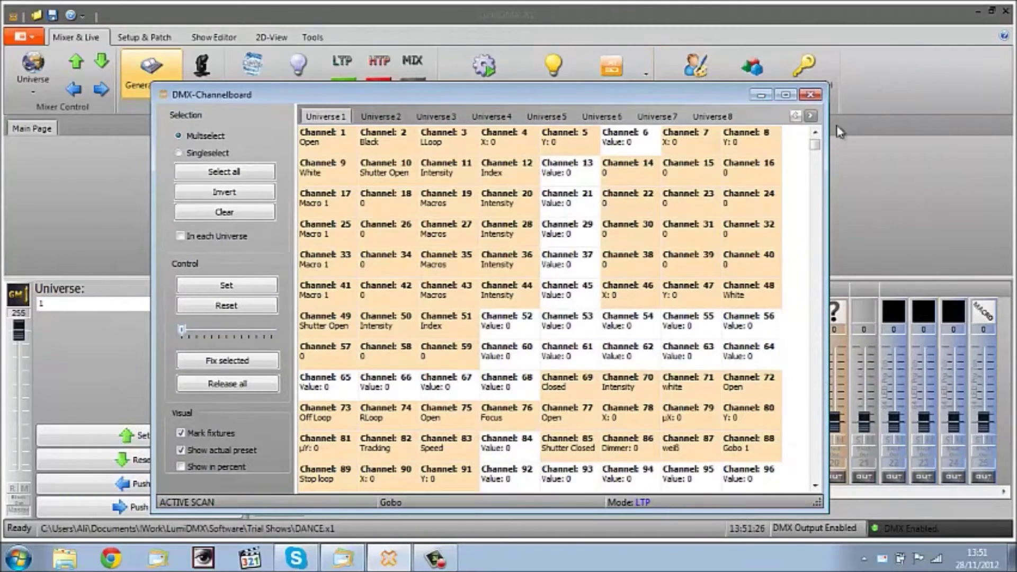
left_click(761, 94)
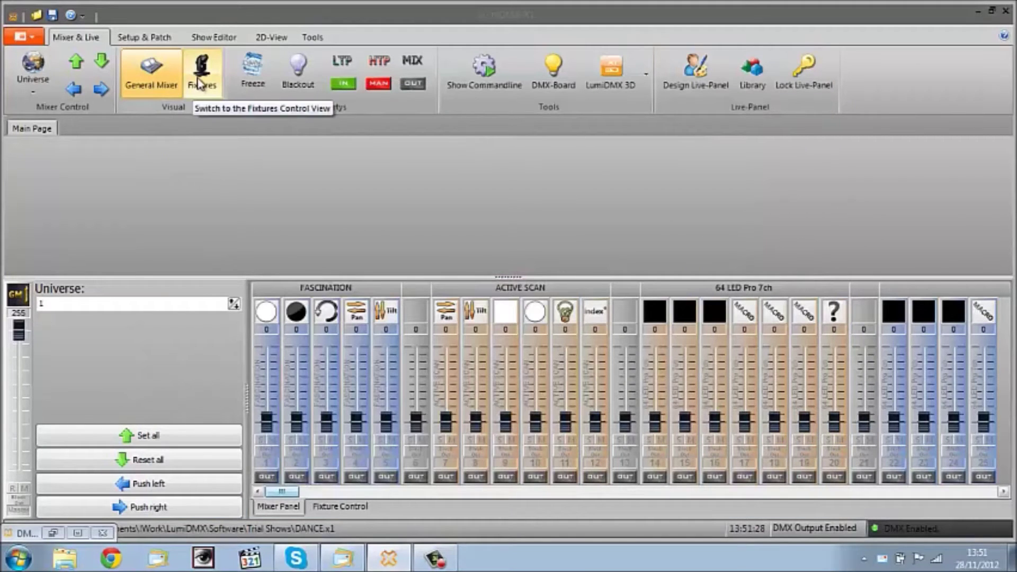
Switch to the fixture control view and select both ACTIVE SCAN fixtures.
left_click(199, 83)
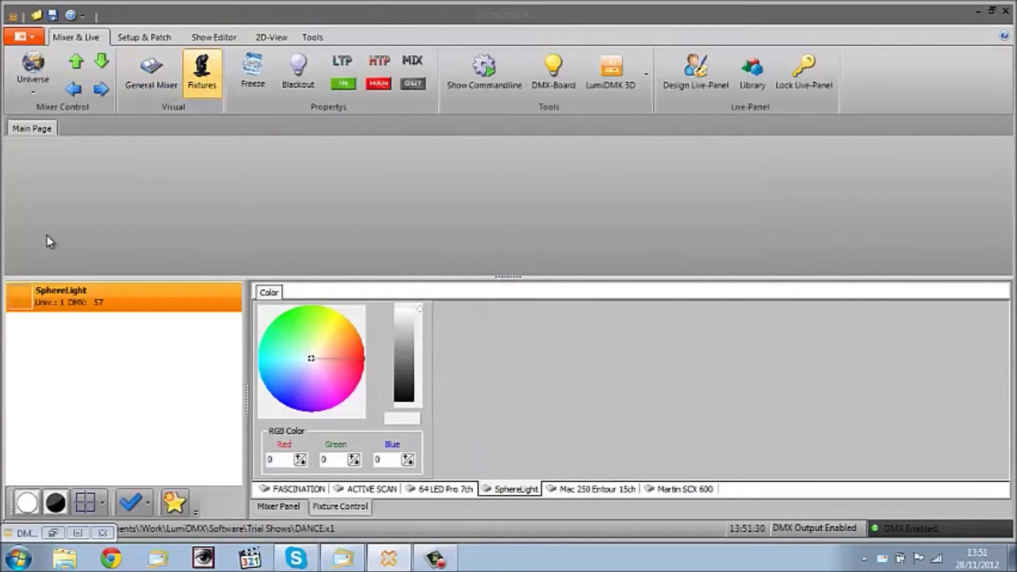
left_click(306, 492)
left_click(379, 492)
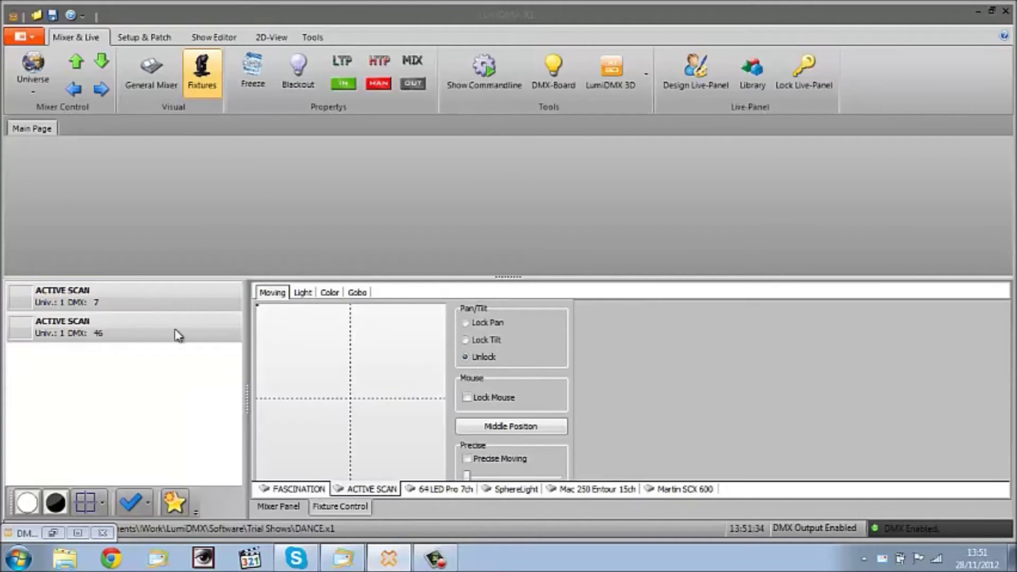
left_click(147, 298)
left_click(146, 322)
left_click(149, 303)
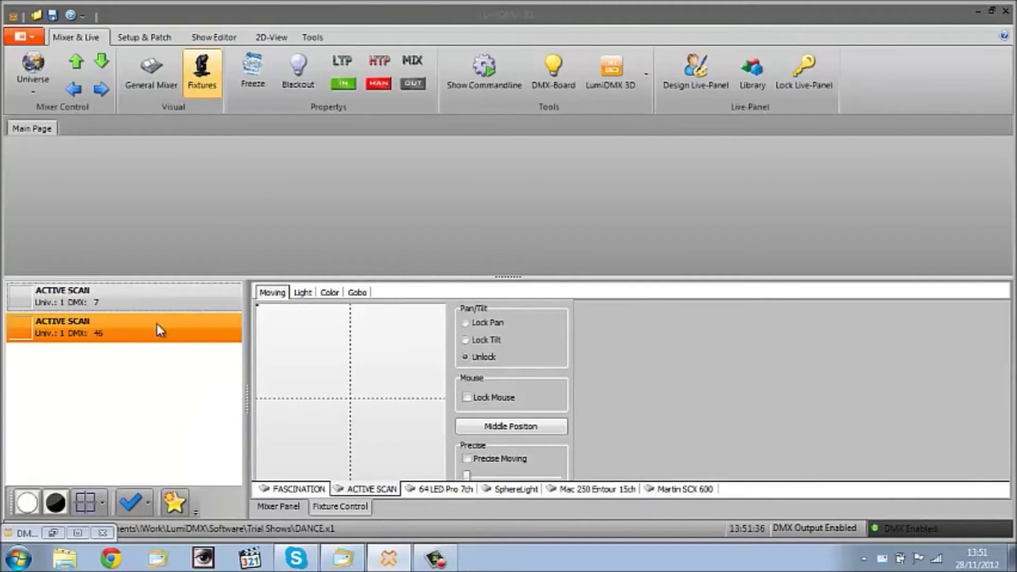
left_click(139, 290)
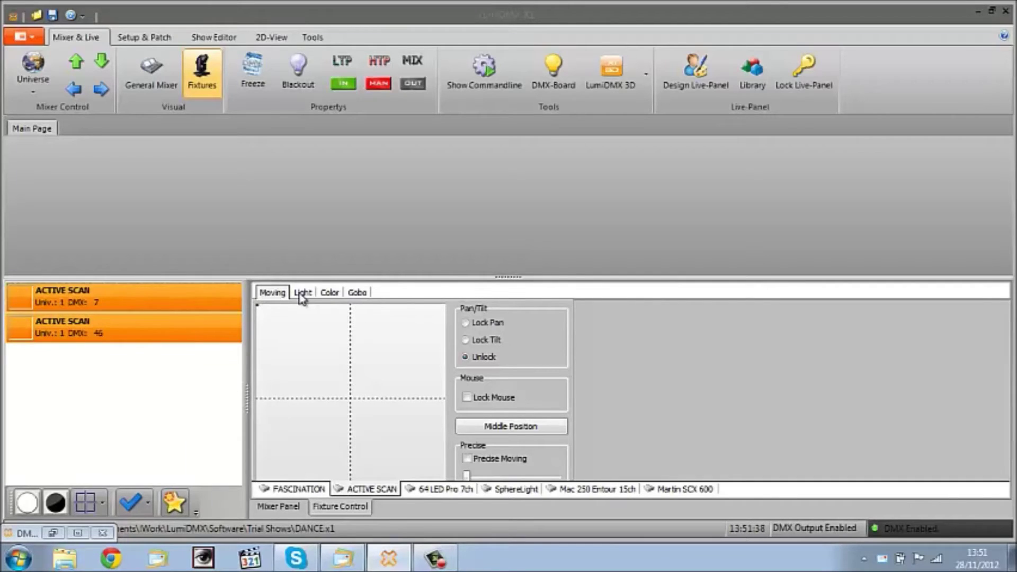
Select the Mac 250 Entour 15ch fixture and try out its pan/tilt positioning area.
left_click(586, 489)
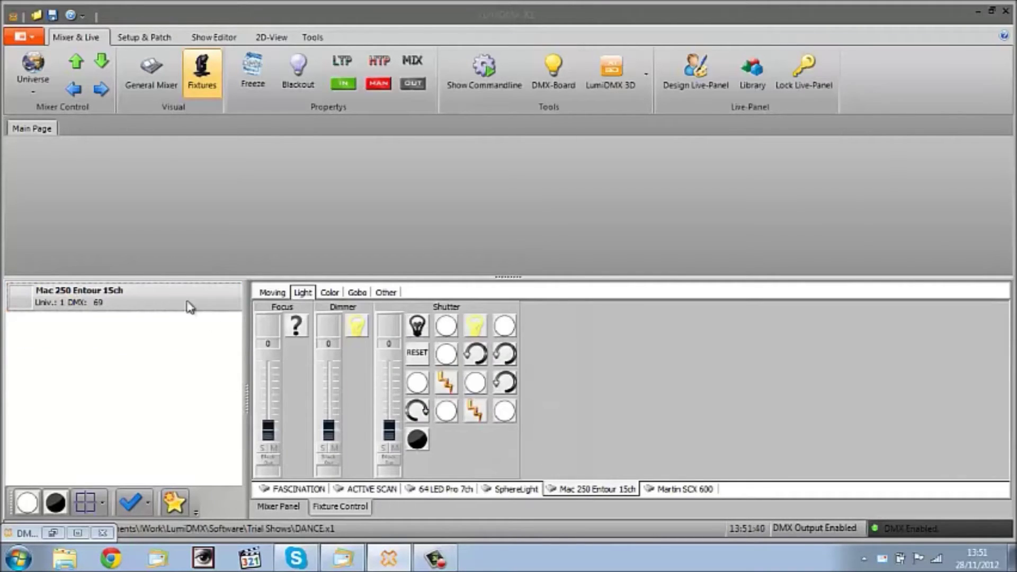
left_click(111, 299)
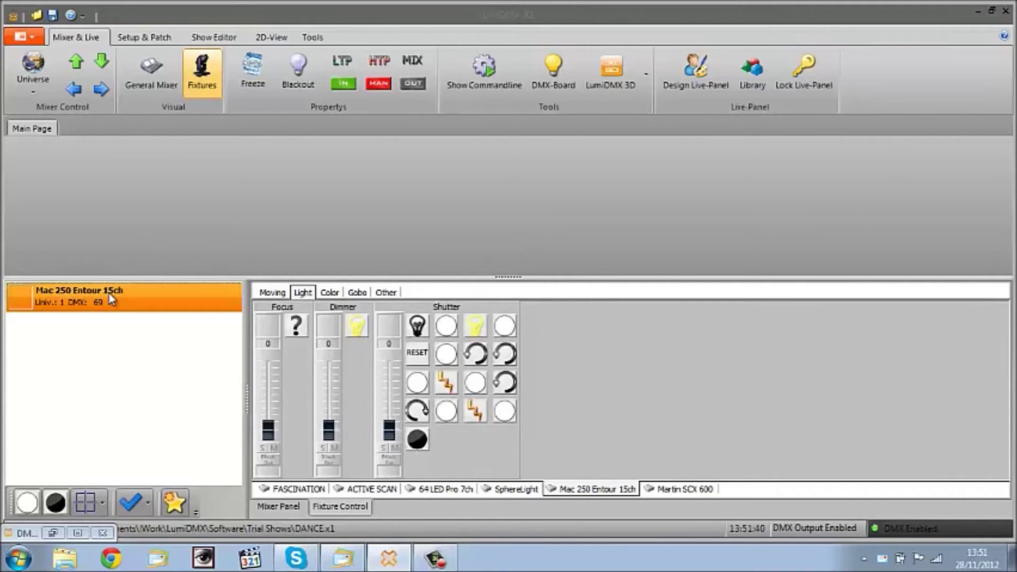
left_click(273, 293)
left_click_drag(259, 310, 240, 299)
Review the Mac 250 Entour's Light, Color, Gobo and Other controls, then display the Martin SCX 600 controls.
left_click(302, 294)
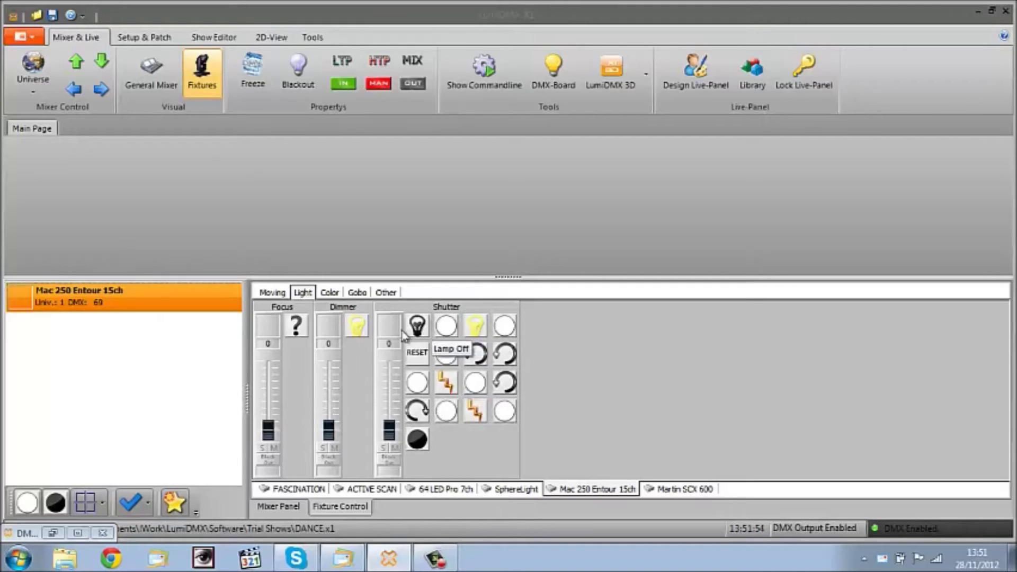
left_click(330, 292)
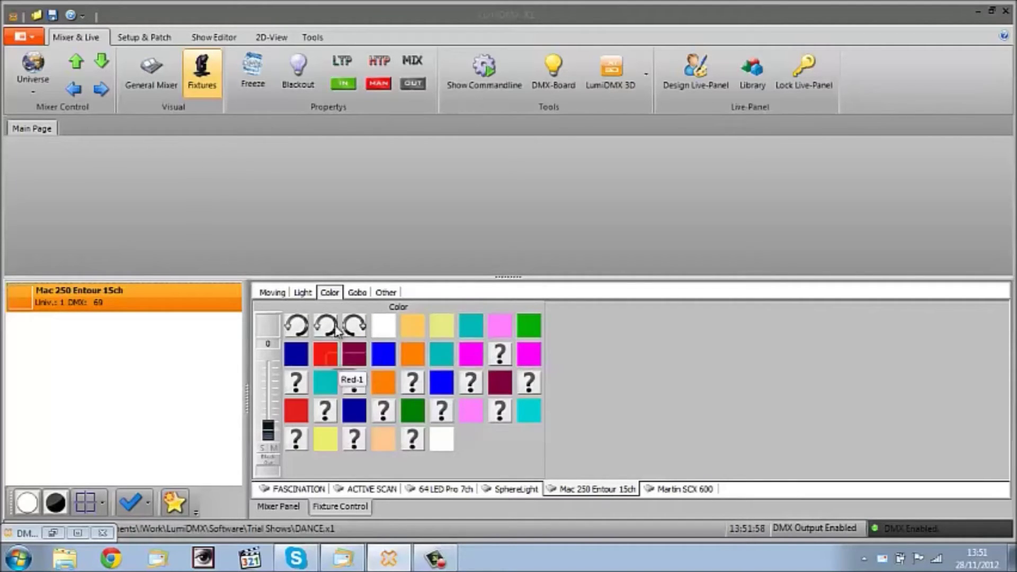
left_click(357, 292)
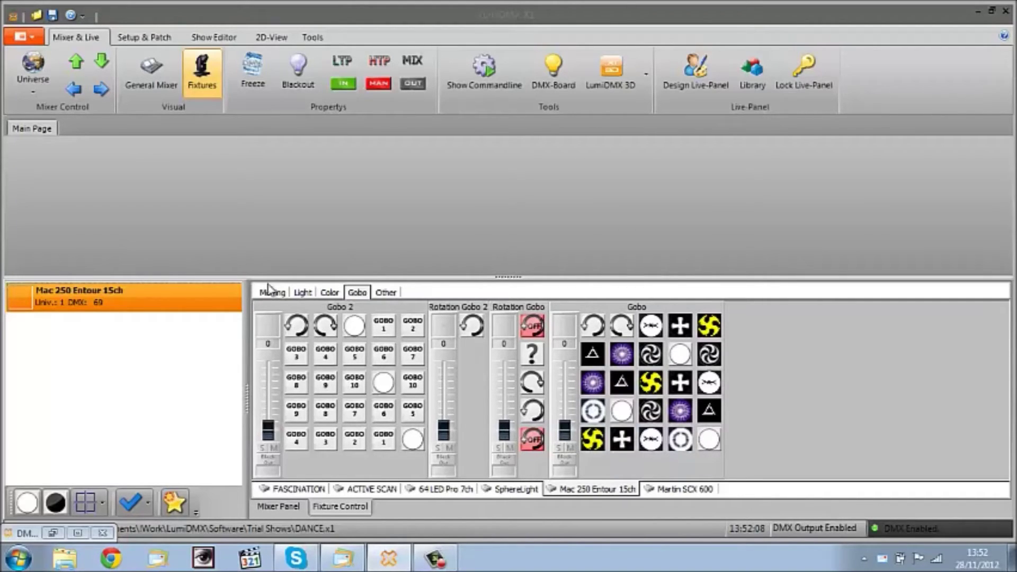
left_click(393, 296)
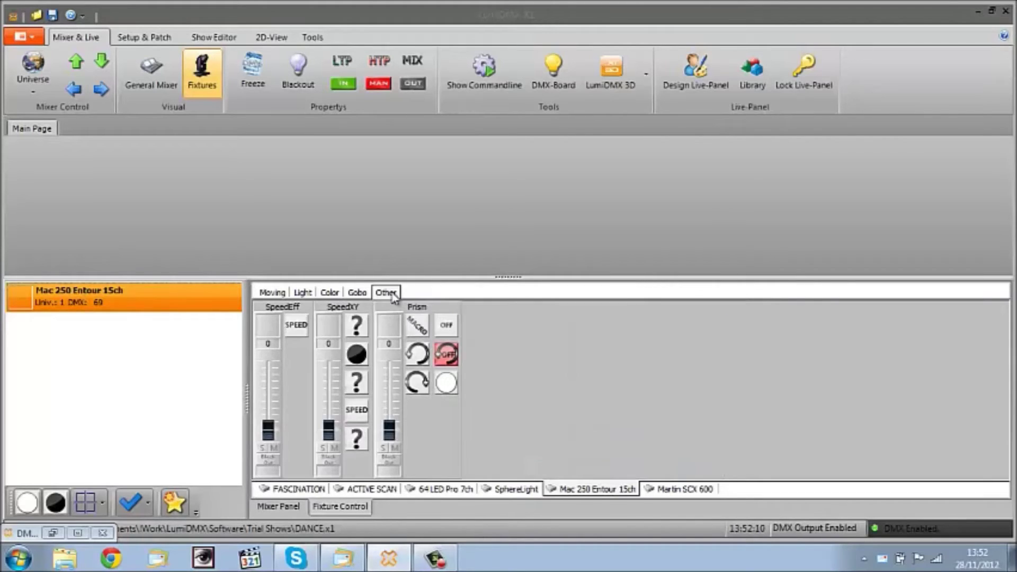
left_click(360, 294)
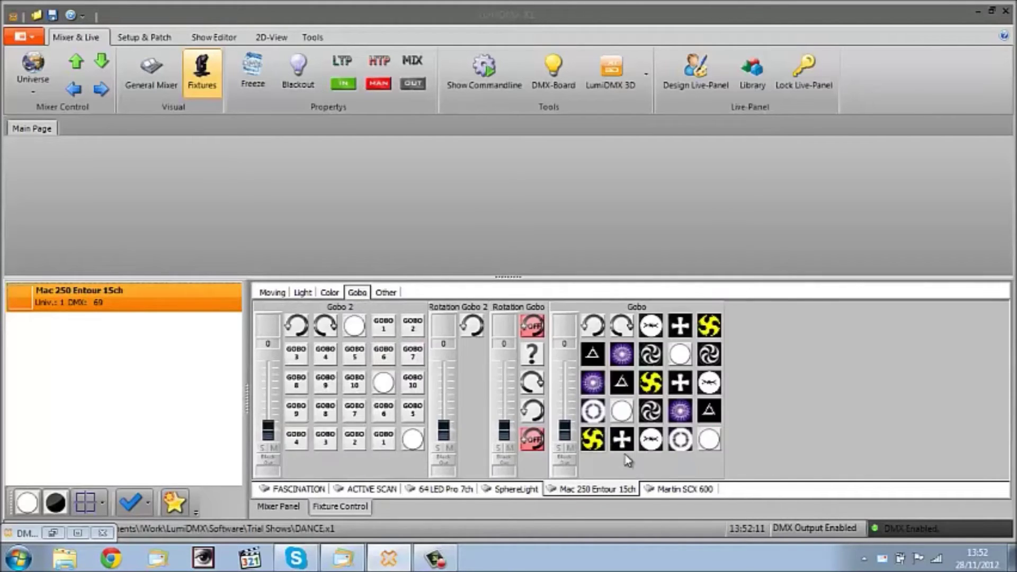
left_click(683, 489)
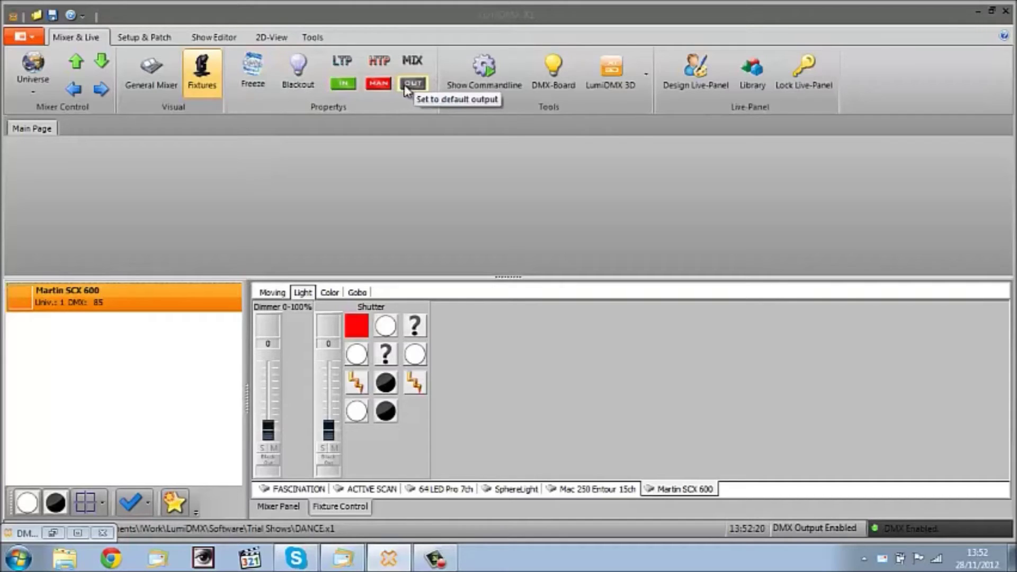
Open the Commandline window, look through the load messages and close it.
left_click(483, 84)
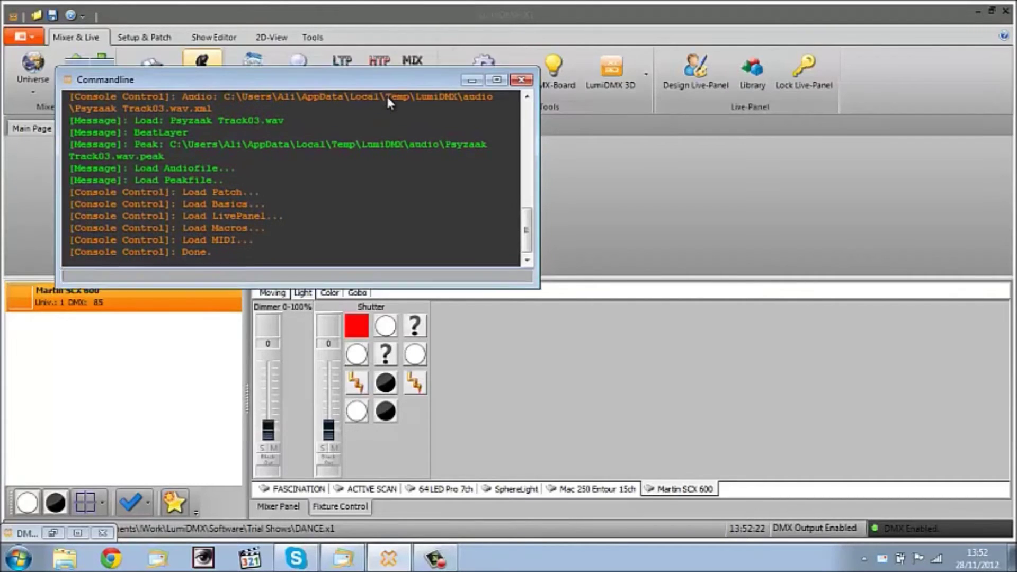
left_click_drag(527, 242, 545, 253)
left_click_drag(229, 261, 206, 212)
left_click(206, 213)
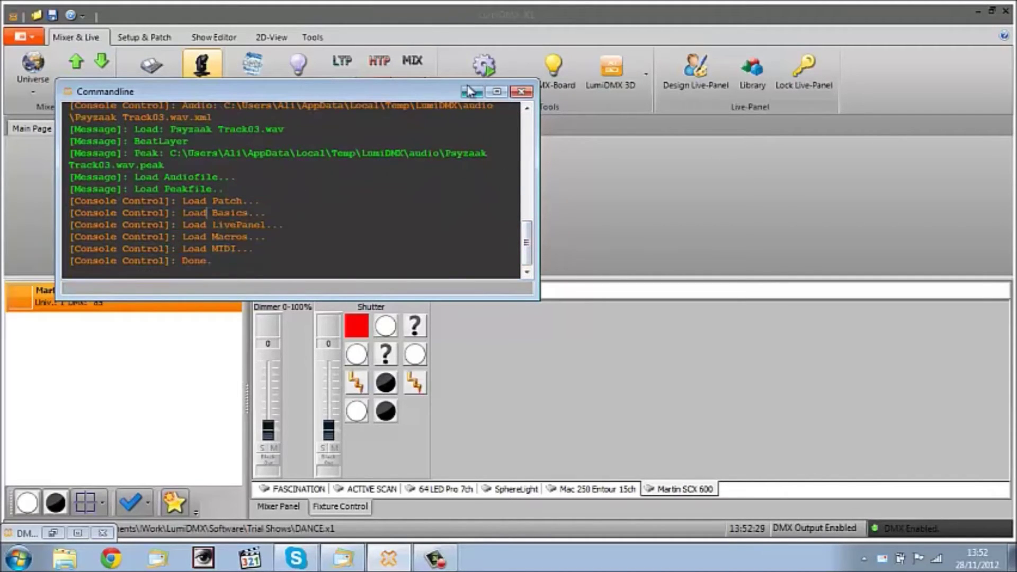
left_click(522, 93)
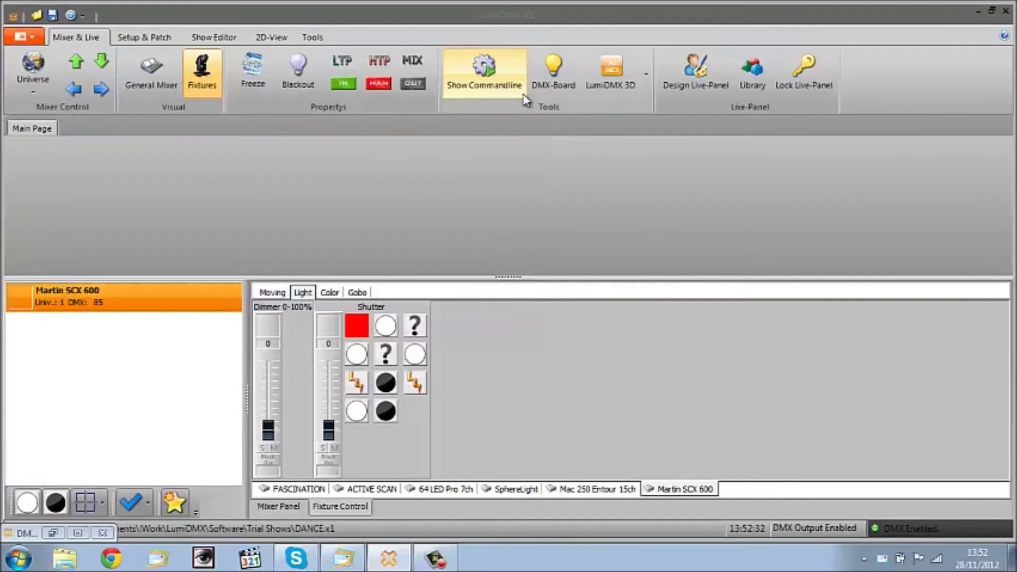
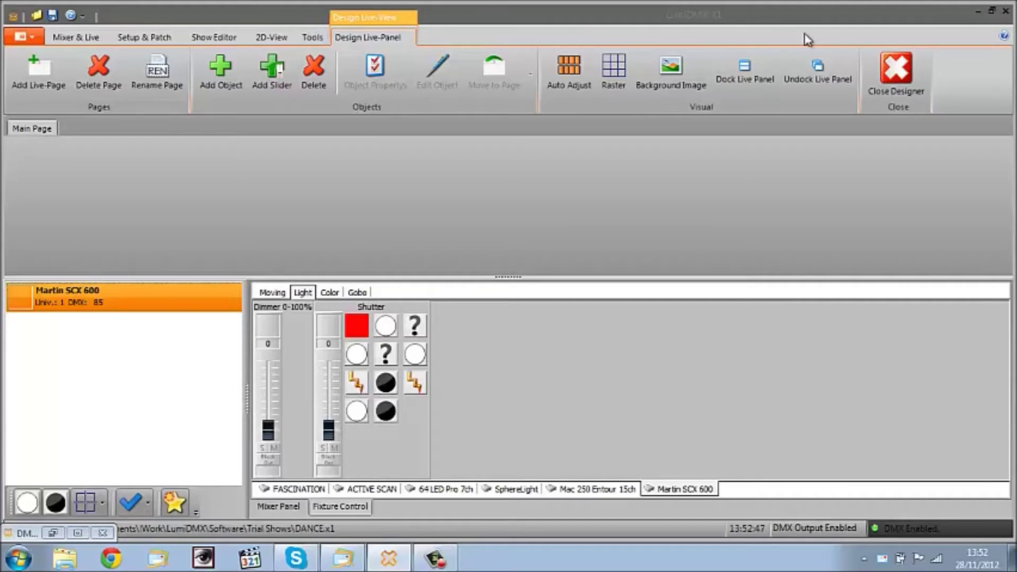
Close the Live-Panel designer and place Dance show from the Library onto the live panel's Main Page.
left_click(896, 72)
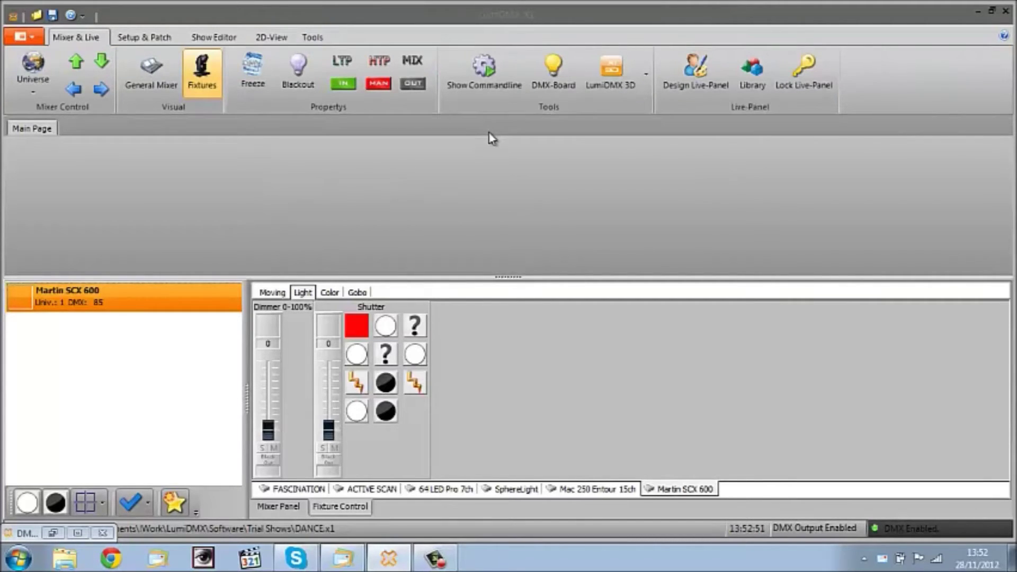
left_click(753, 72)
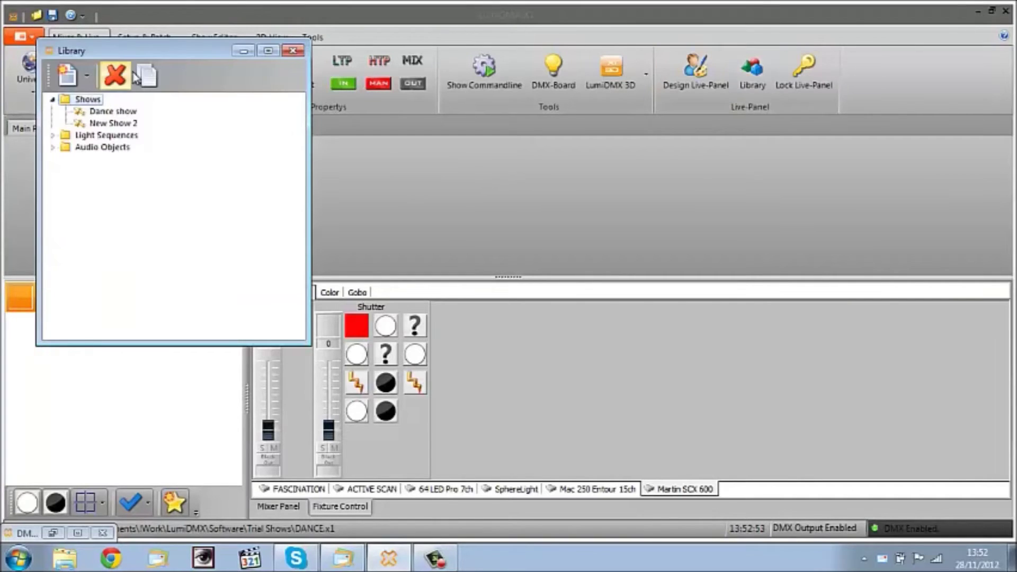
left_click_drag(173, 50, 119, 87)
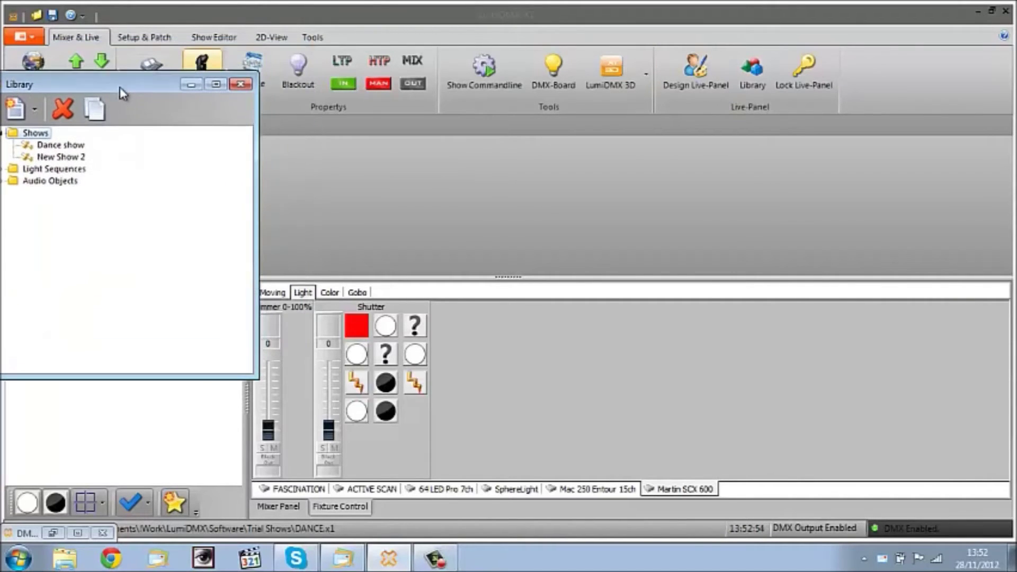
left_click(46, 146)
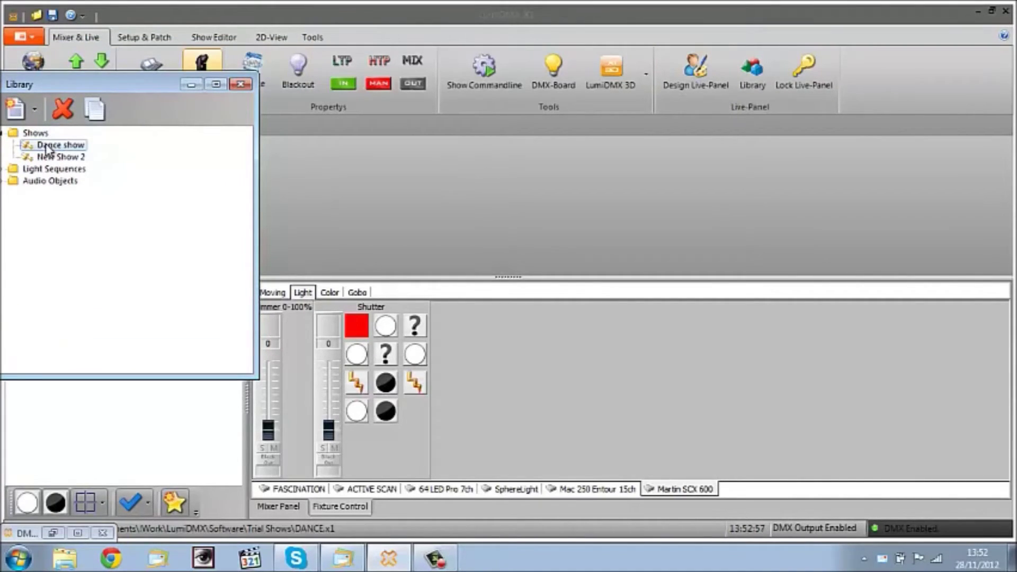
mouse_move(32, 149)
left_mouse_down()
mouse_move(198, 152)
mouse_move(404, 197)
mouse_move(454, 192)
left_mouse_up()
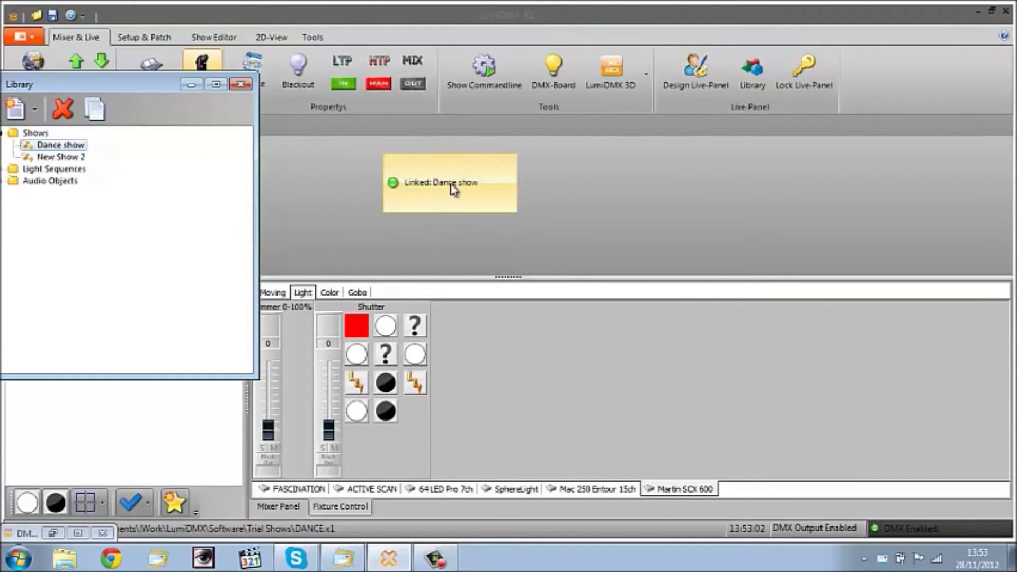
Minimize the Library, then start and stop the linked Dance show from the live panel.
left_click(197, 86)
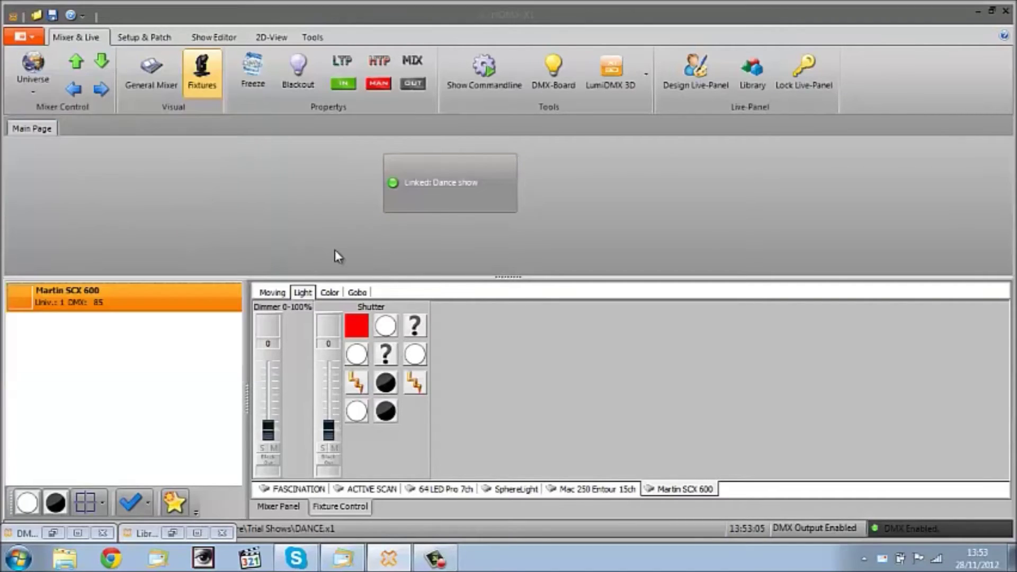
left_click(451, 199)
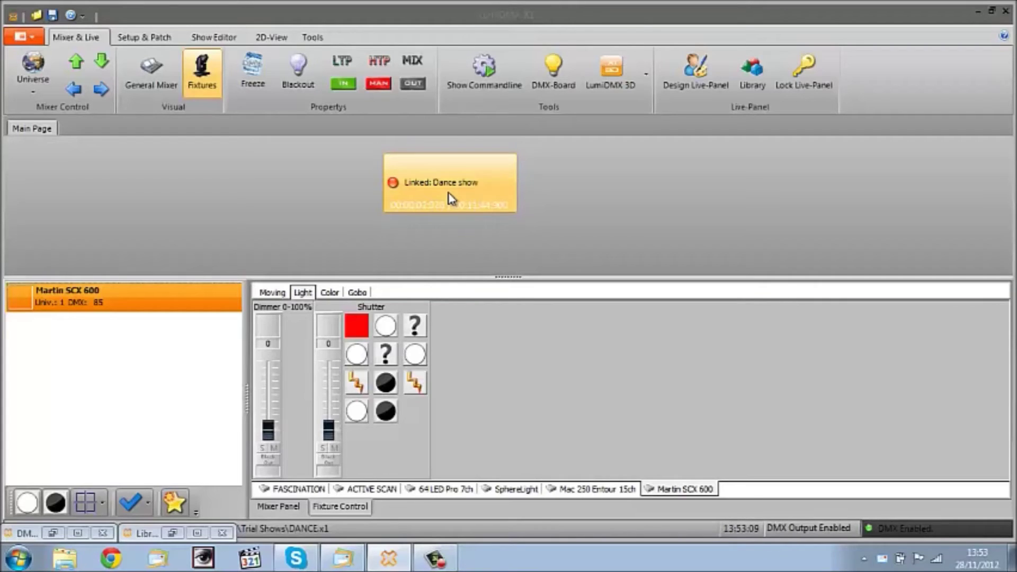
left_click(451, 199)
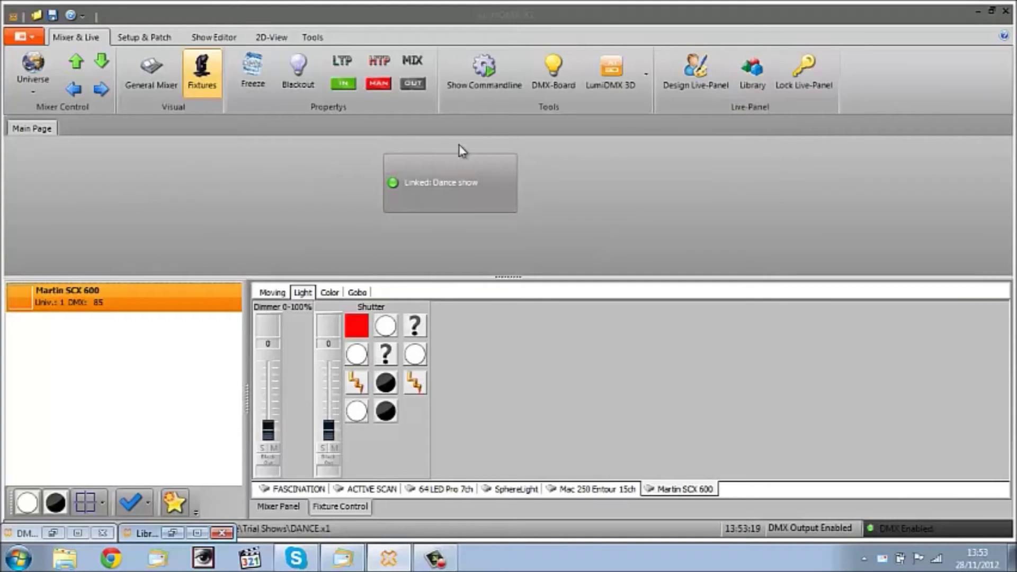
Restore the Library, add the led chaser light sequence beside the Dance show object, and minimize the Library.
left_click(159, 532)
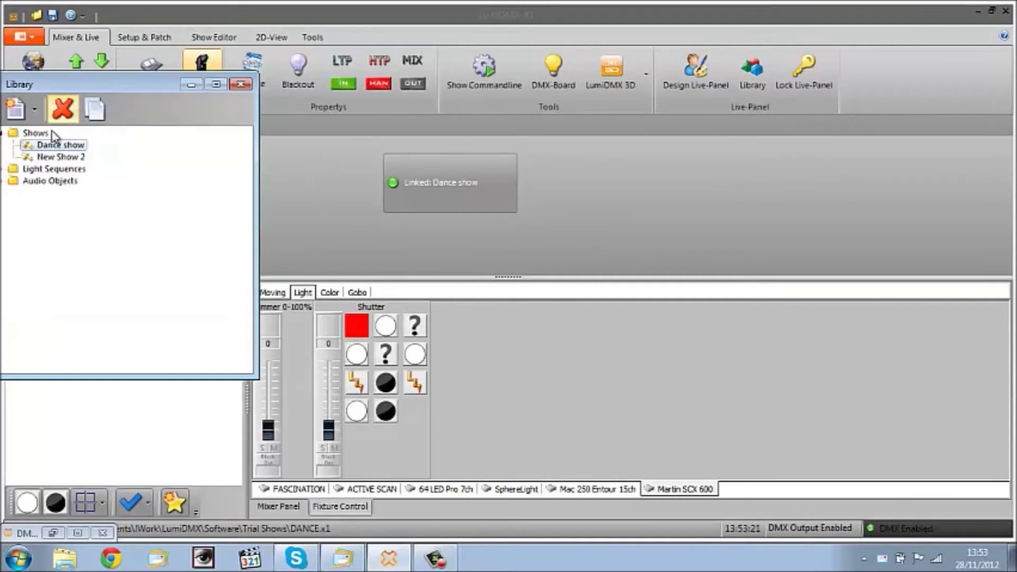
left_click(3, 135)
left_click(3, 145)
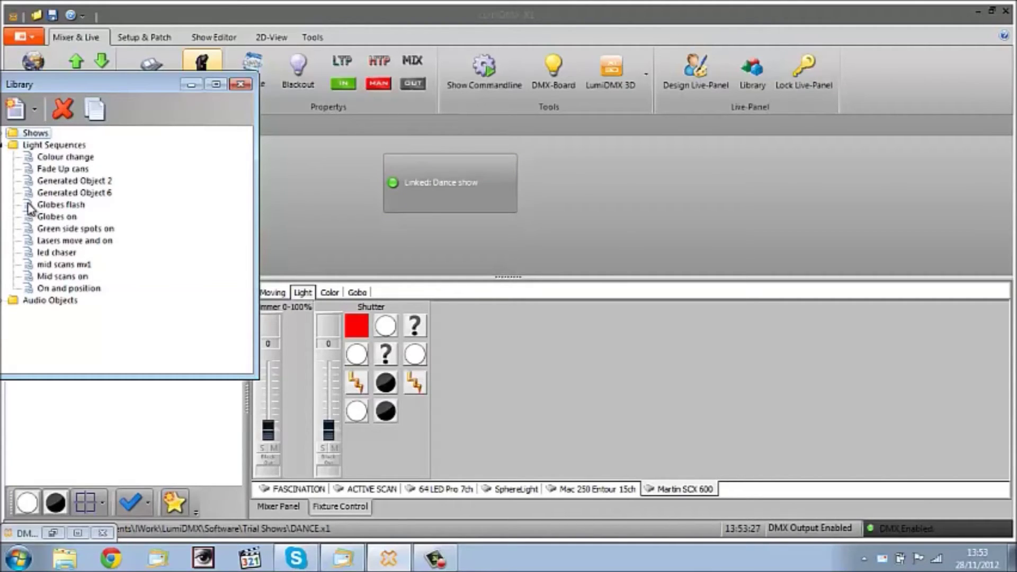
left_click_drag(31, 256, 694, 188)
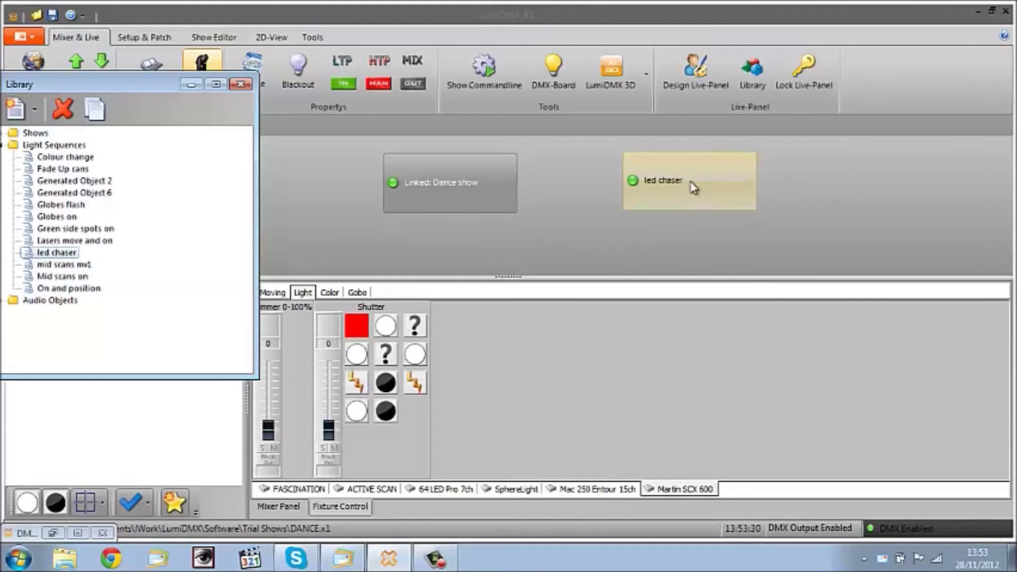
left_click(191, 86)
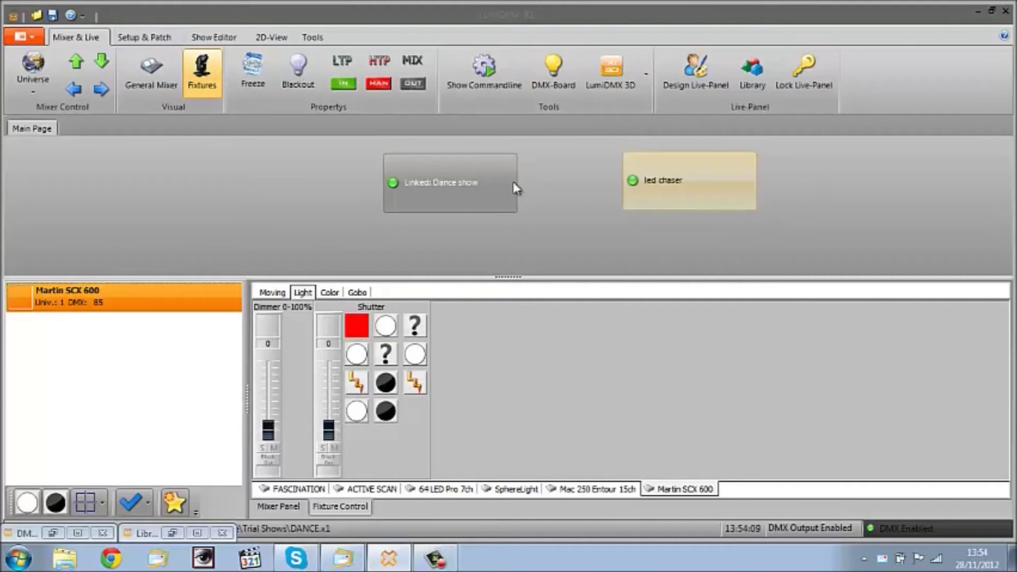
Open the patch list, collapse FASCINATION, and expand the ACTIVE SCAN group and its first fixture's channels.
left_click(132, 39)
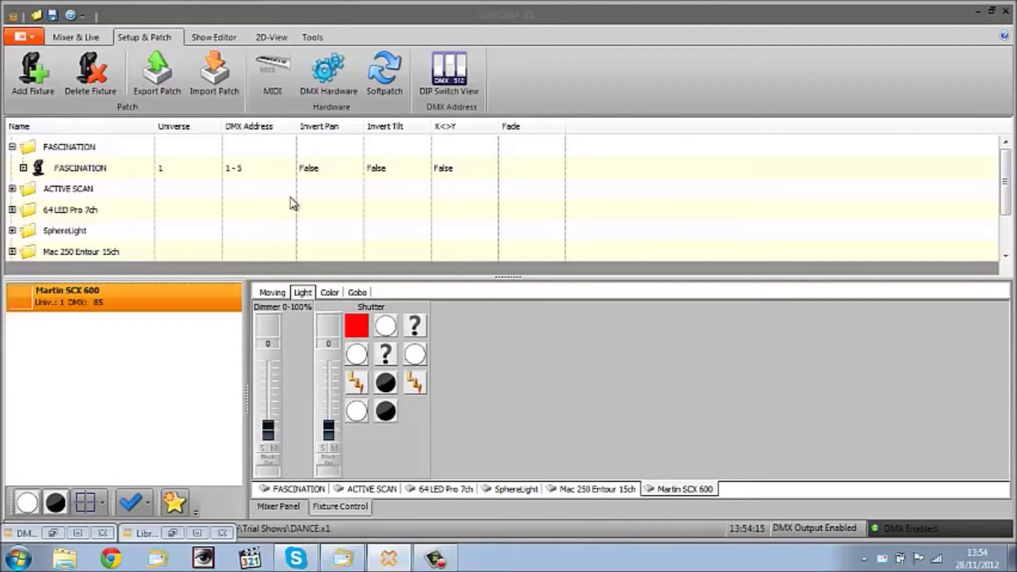
mouse_move(1007, 152)
left_mouse_down()
mouse_move(1007, 199)
mouse_move(1008, 167)
left_mouse_up()
left_click(12, 149)
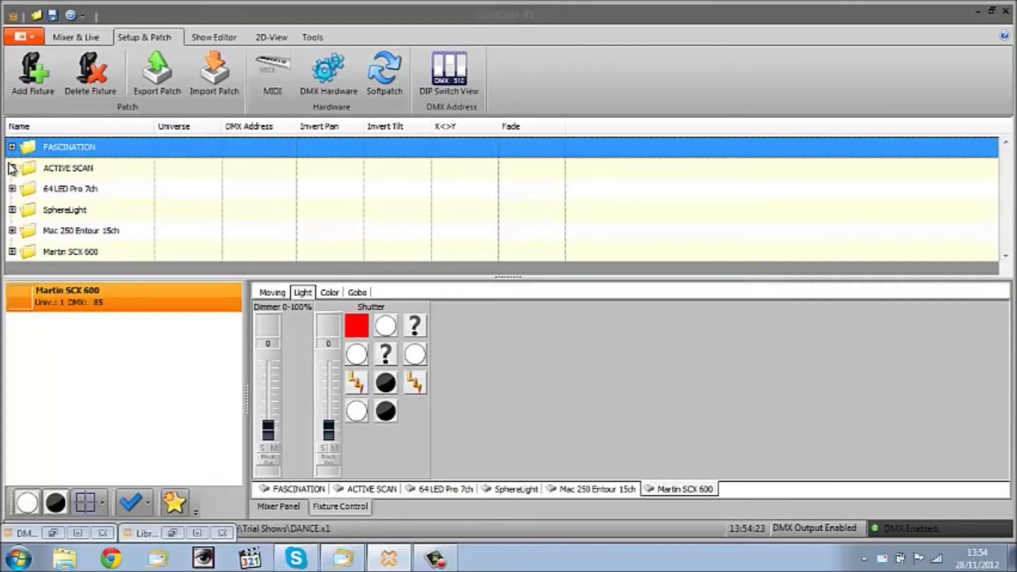
left_click(16, 168)
left_click(14, 168)
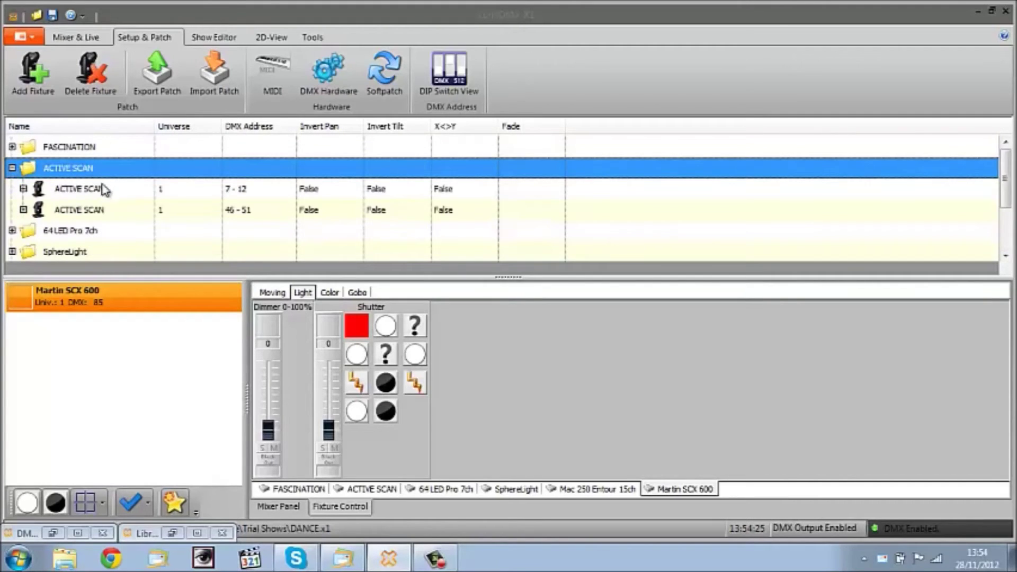
left_click(38, 191)
left_click(23, 189)
scroll(268, 195, "down", 1)
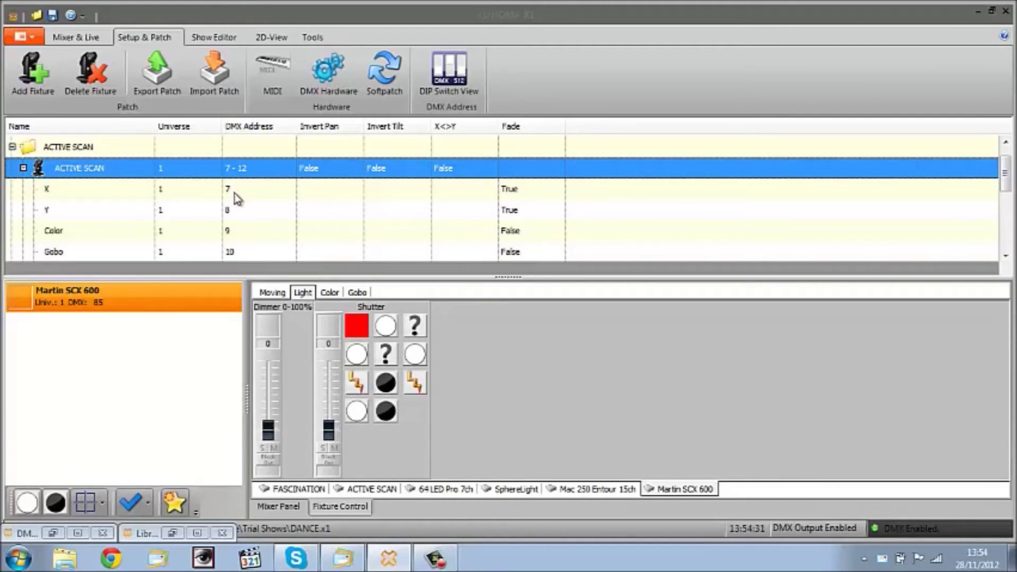
Show the mixer faders and compare the ACTIVE SCAN faders with the fixture's patched channels, starting with X.
left_click(279, 507)
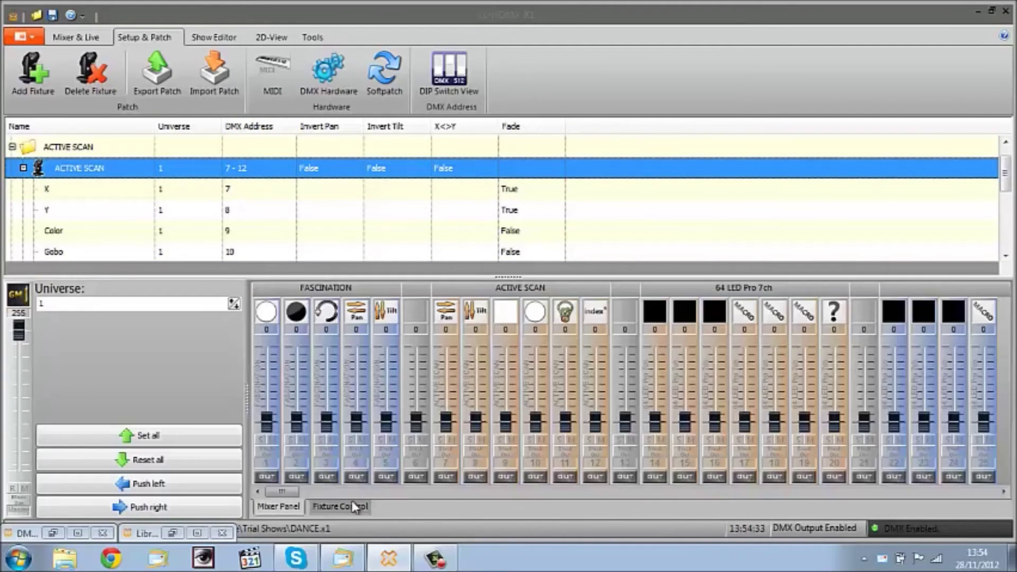
left_click_drag(287, 493, 291, 492)
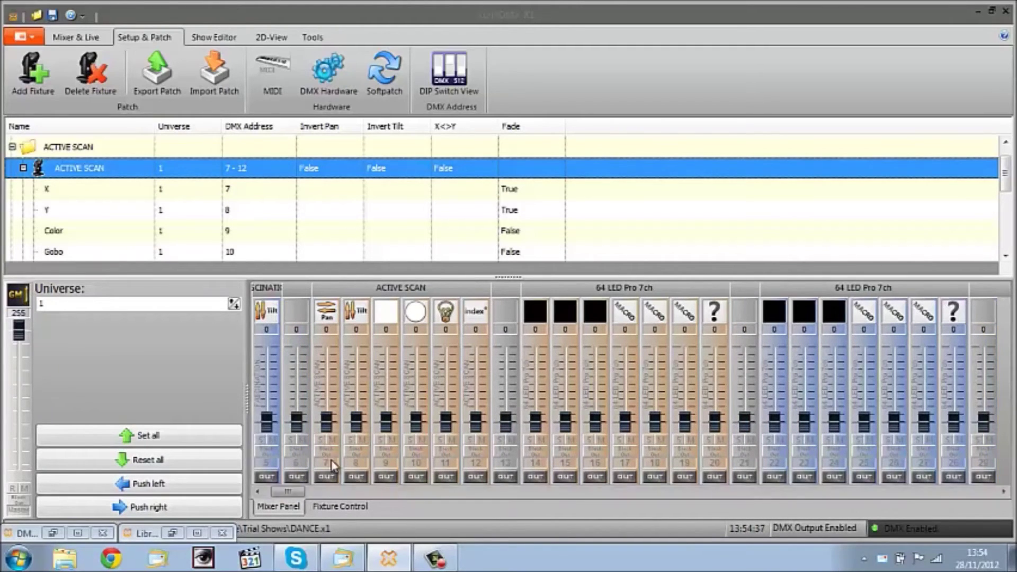
left_click(127, 195)
scroll(128, 195, "down", 1)
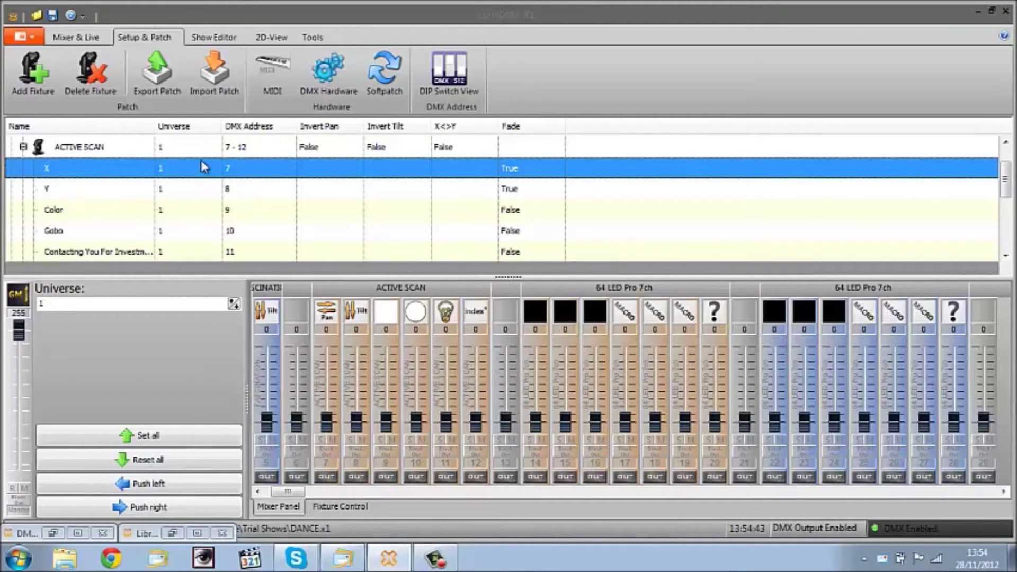
Review the ACTIVE SCAN fixture's channels from X to RotGobo, then collapse the fixture and its group.
scroll(194, 201, "down", 1)
scroll(105, 194, "down", 1)
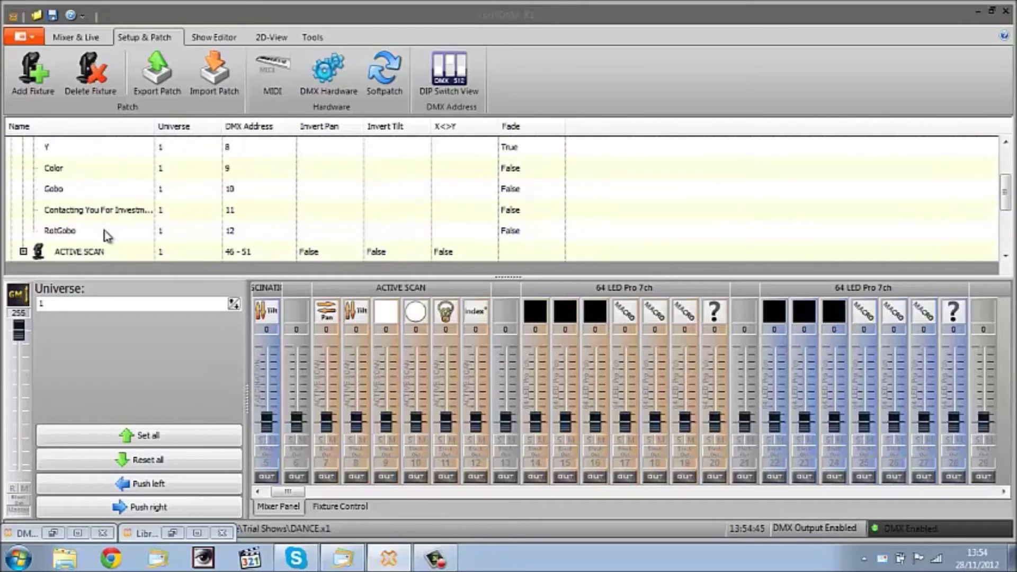
left_click_drag(103, 212, 100, 154)
scroll(97, 164, "up", 1)
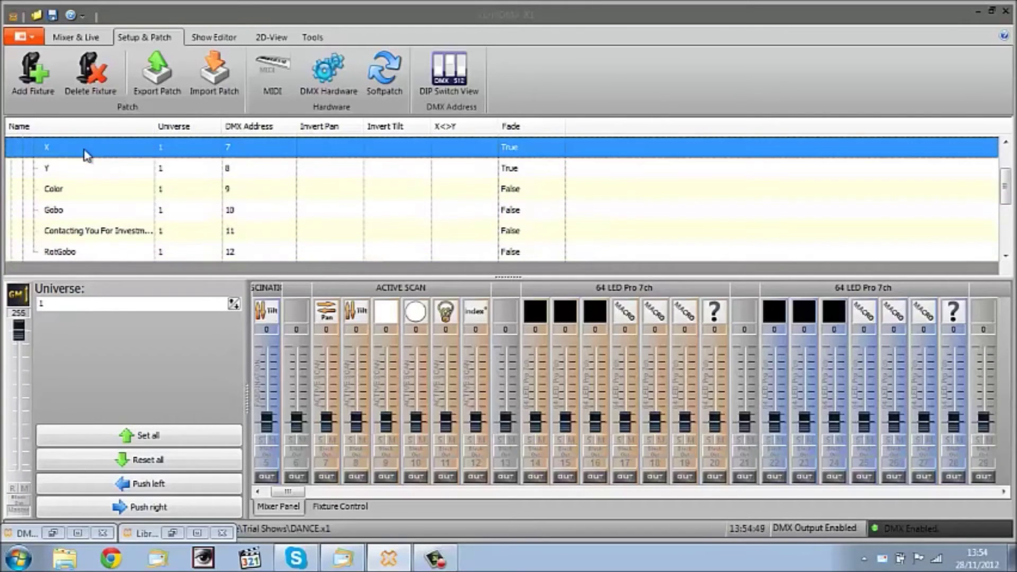
scroll(106, 155, "up", 1)
scroll(109, 156, "up", 1)
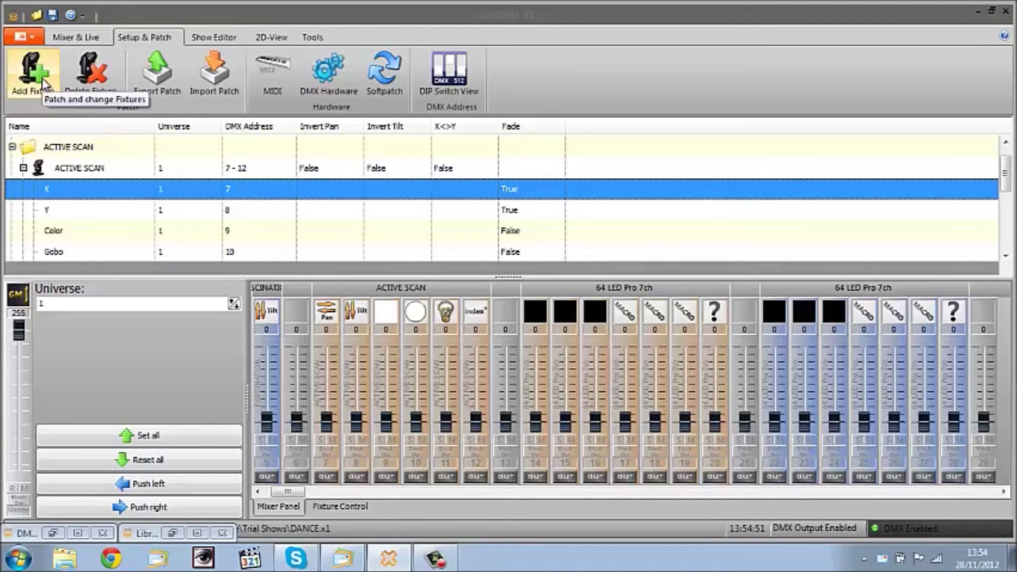
left_click(23, 168)
left_click(12, 147)
Load the Dance show into the Show Editor timeline.
left_click(209, 32)
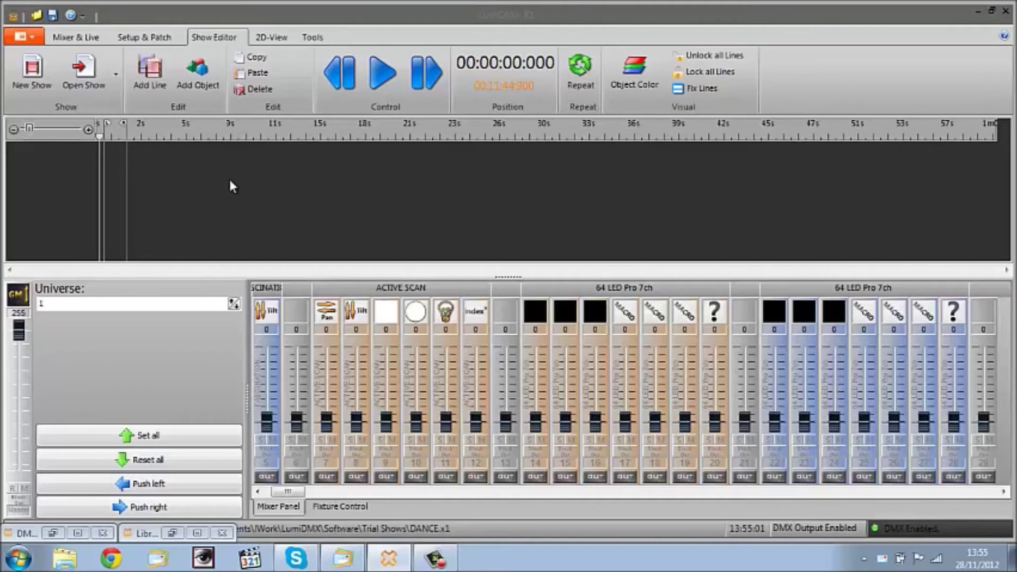
left_click(117, 77)
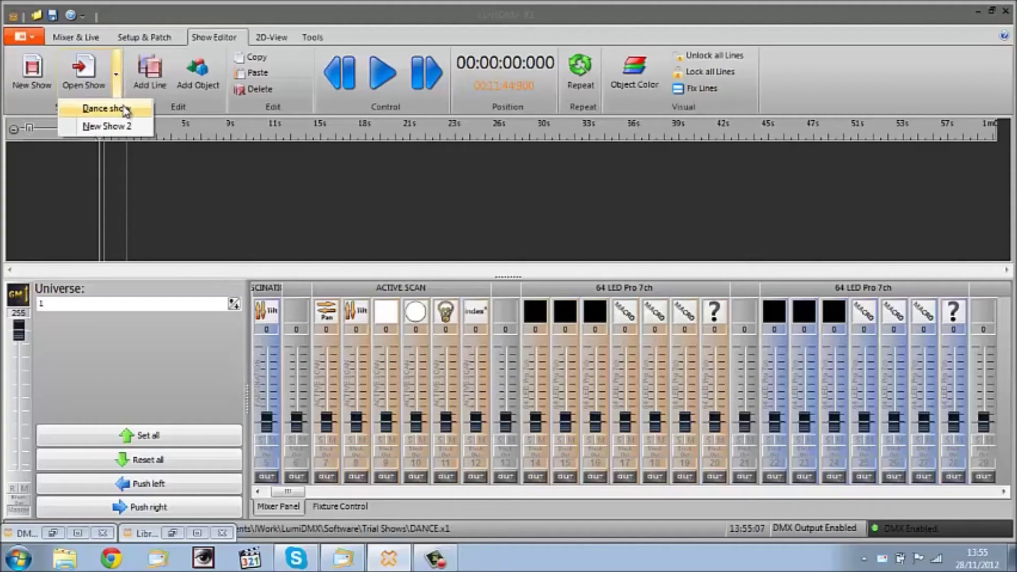
left_click(106, 108)
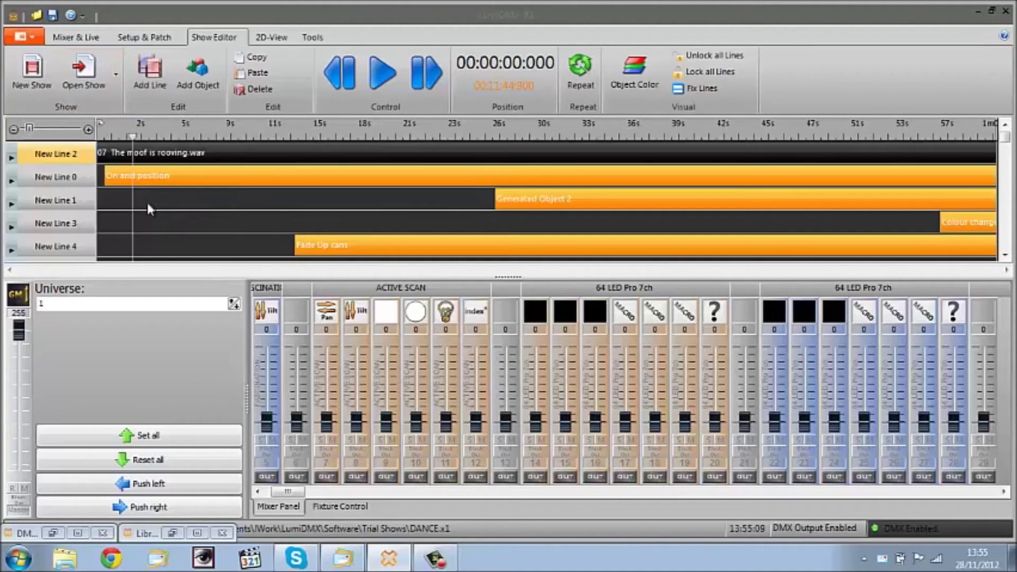
Expand the audio waveform on New Line 2, then briefly play and stop the show.
left_click(11, 158)
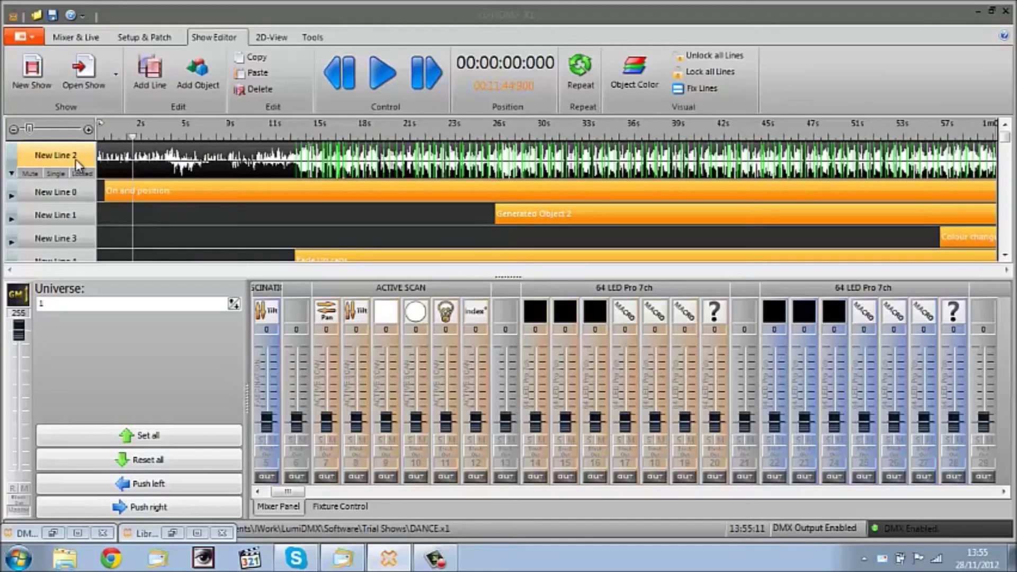
left_click(381, 74)
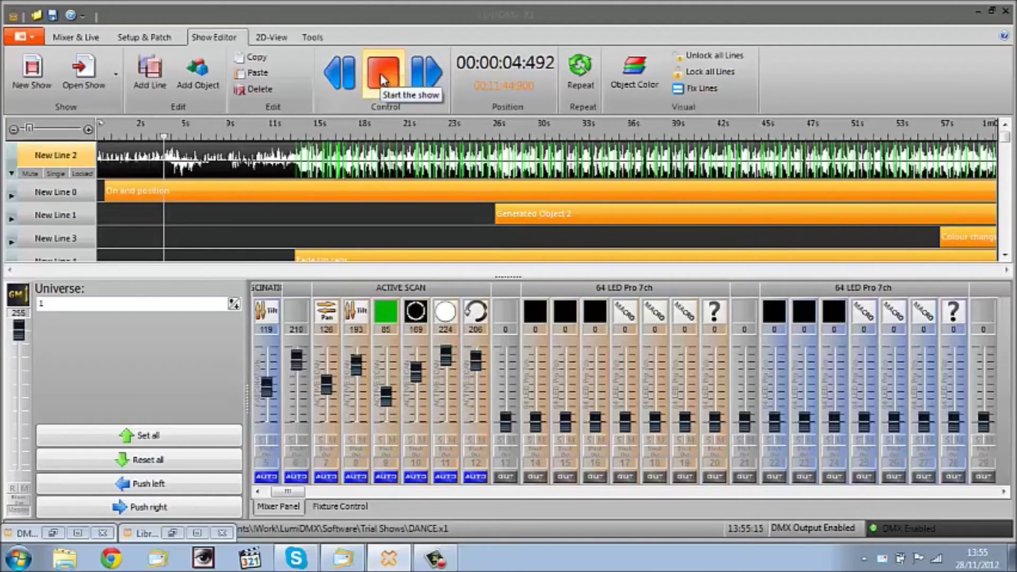
left_click(381, 74)
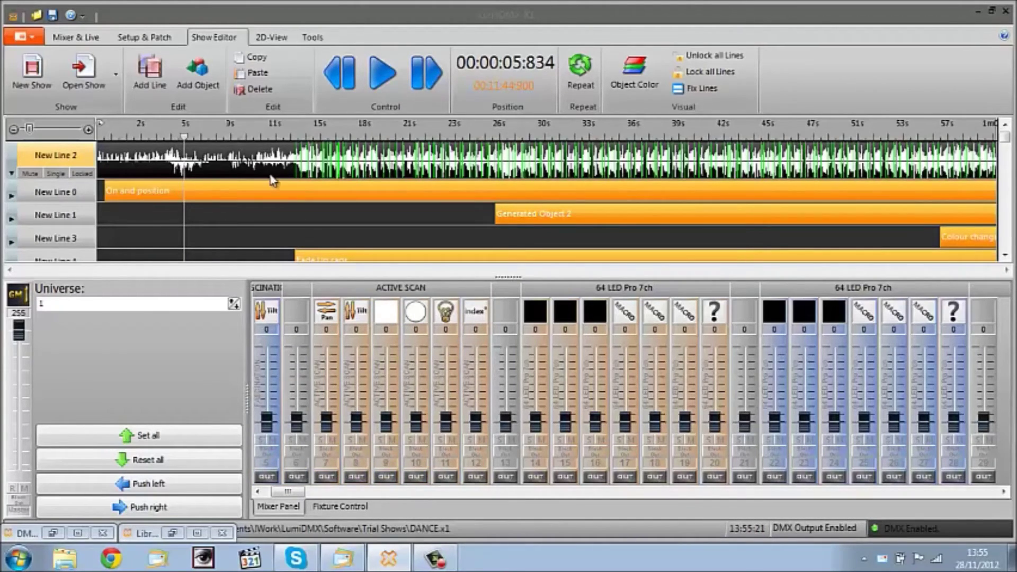
Examine the Dance show's timeline lines from the audio line through New Line 7 and back.
key("Down")
key("Down")
key("Down")
key("Down")
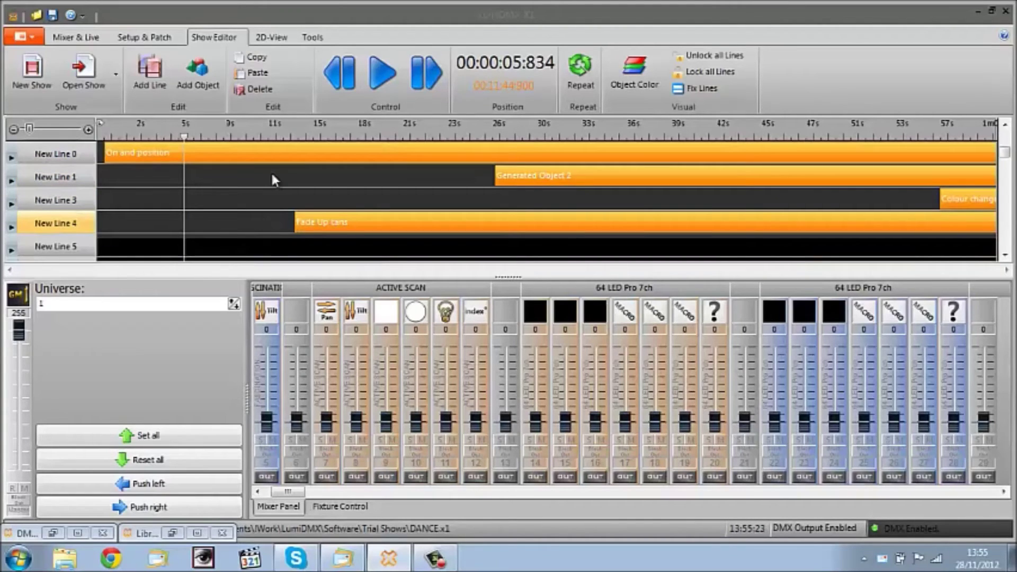
key("Down")
key("Down")
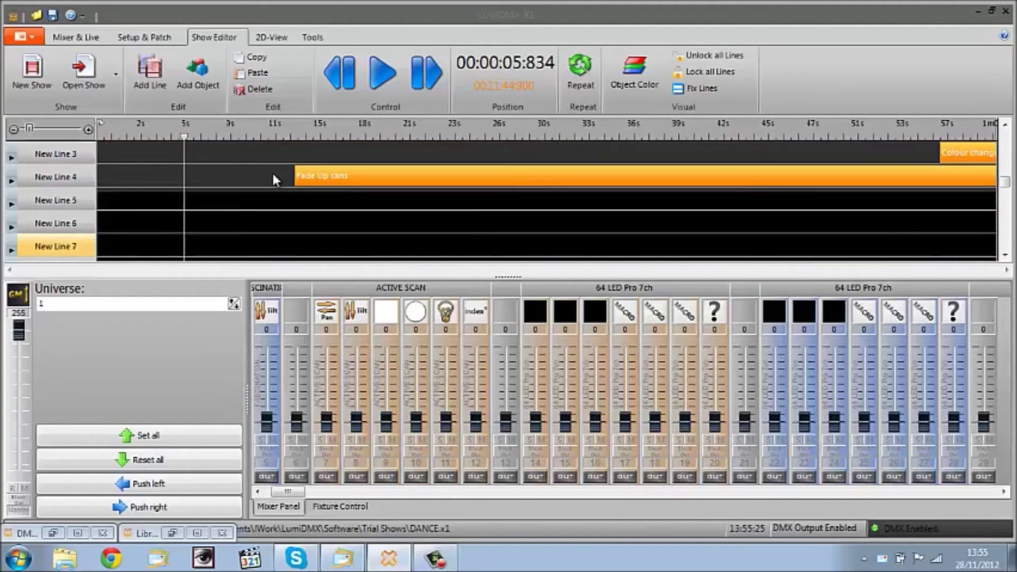
key("Up")
key("Up")
key("Up")
key("Up")
key("Up")
key("Up")
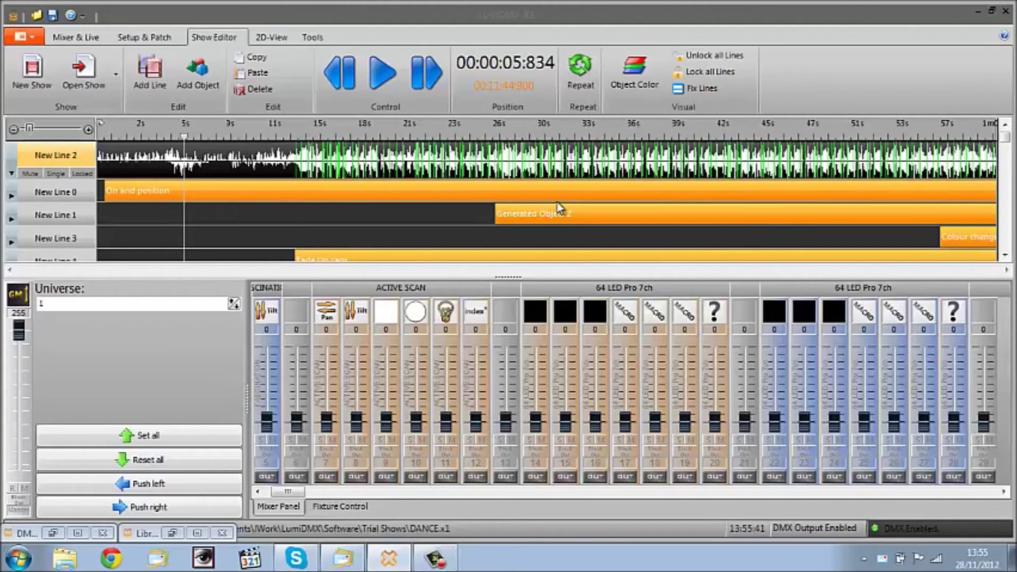
Look over the 2D-View options, the Tools options and the 64 LED Pro 7ch mixer faders.
left_click(282, 41)
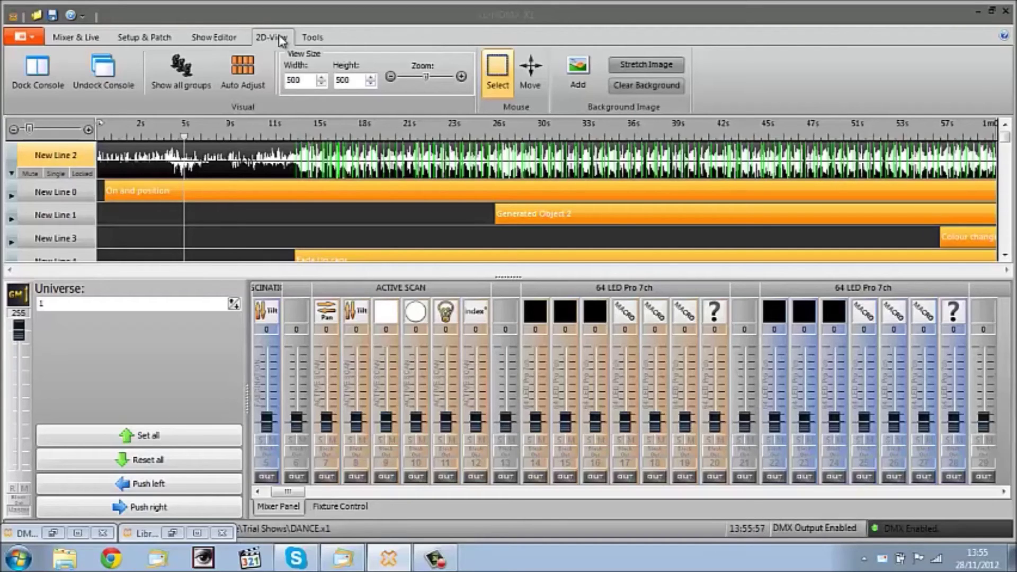
left_click(310, 38)
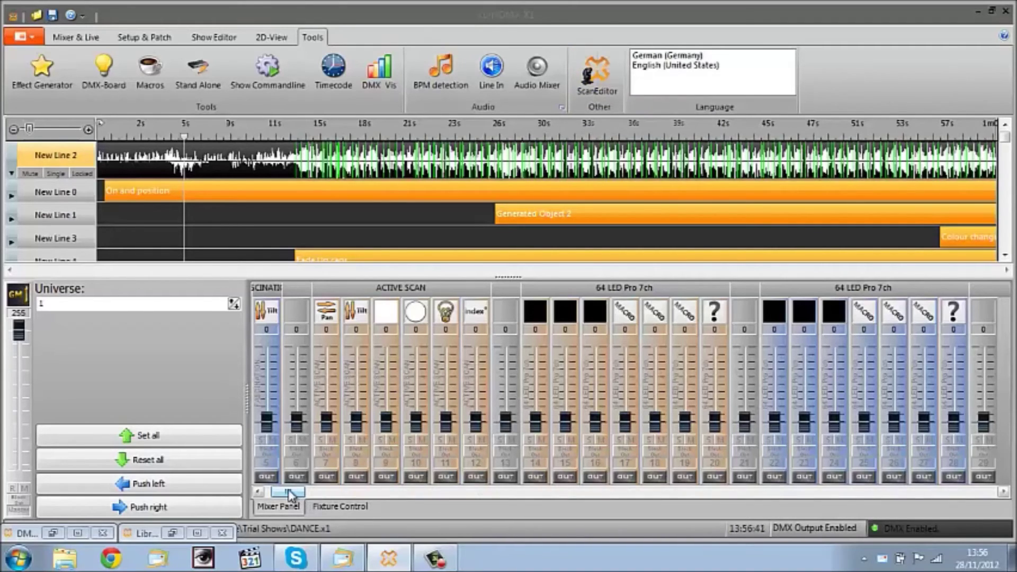
mouse_move(289, 494)
left_mouse_down()
mouse_move(313, 494)
mouse_move(302, 494)
left_mouse_up()
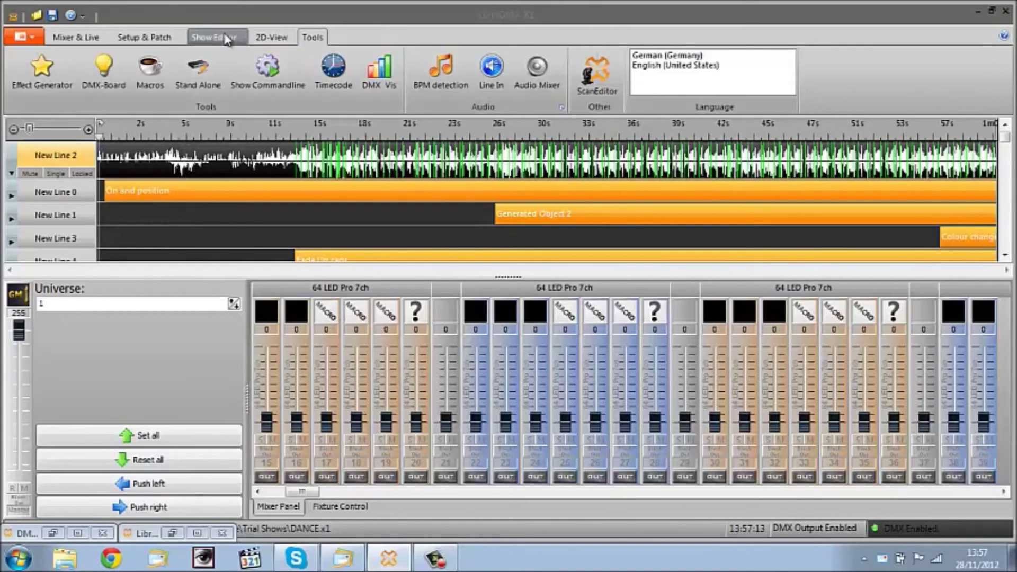
Return to the Mixer & Live view and stop the linked Dance show.
left_click(143, 37)
left_click(101, 38)
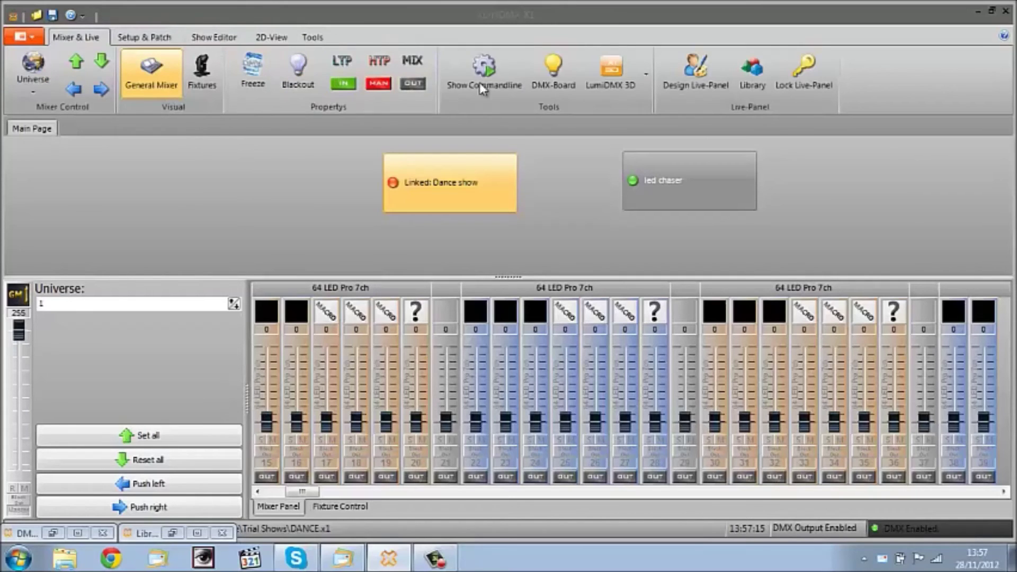
left_click(472, 181)
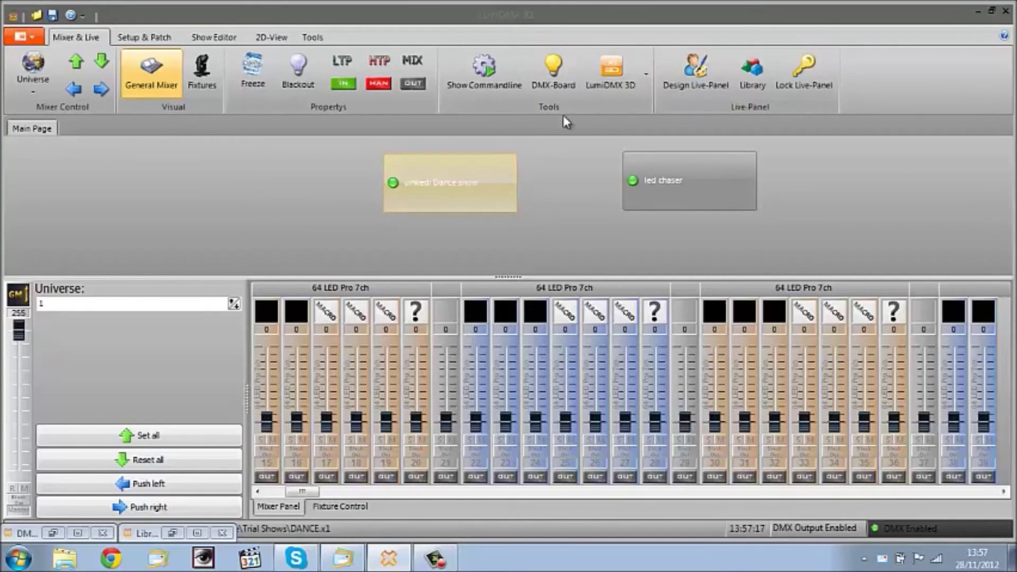
Launch LumiDMX 3D and open the project DANCE.3dp, declining to select a replacement for the missing texture.
left_click(617, 76)
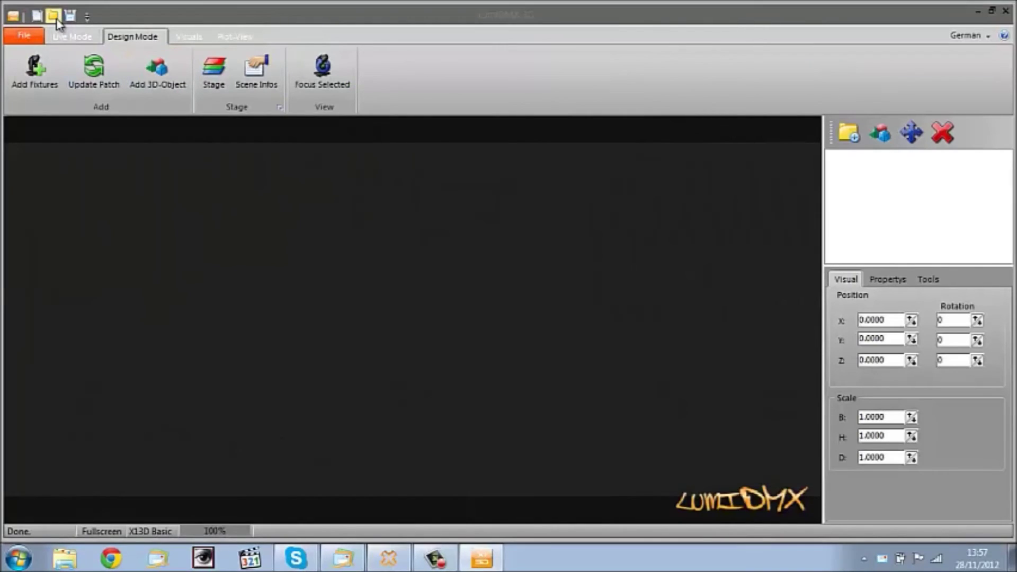
left_click(55, 16)
left_click(179, 145)
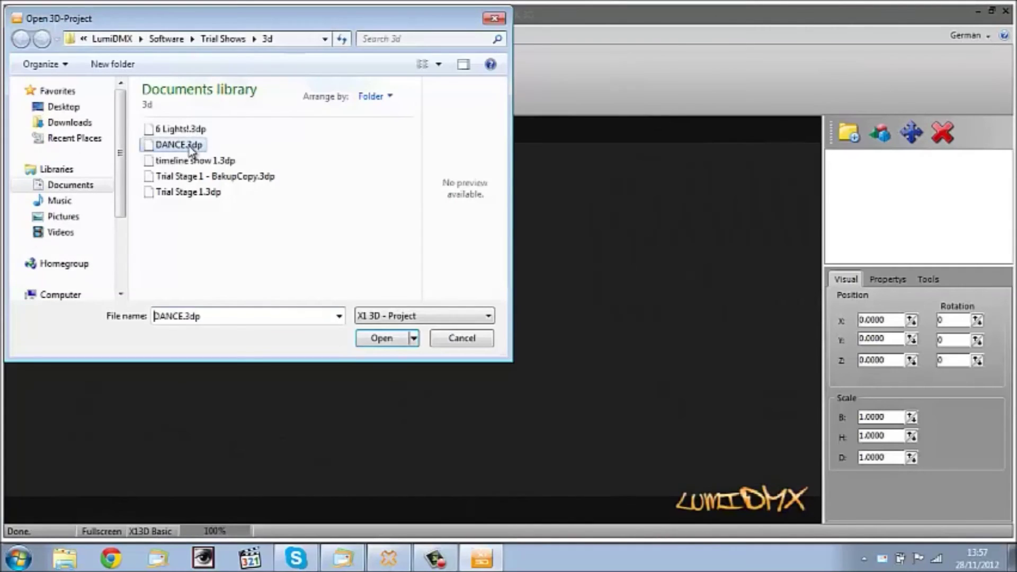
left_click(388, 347)
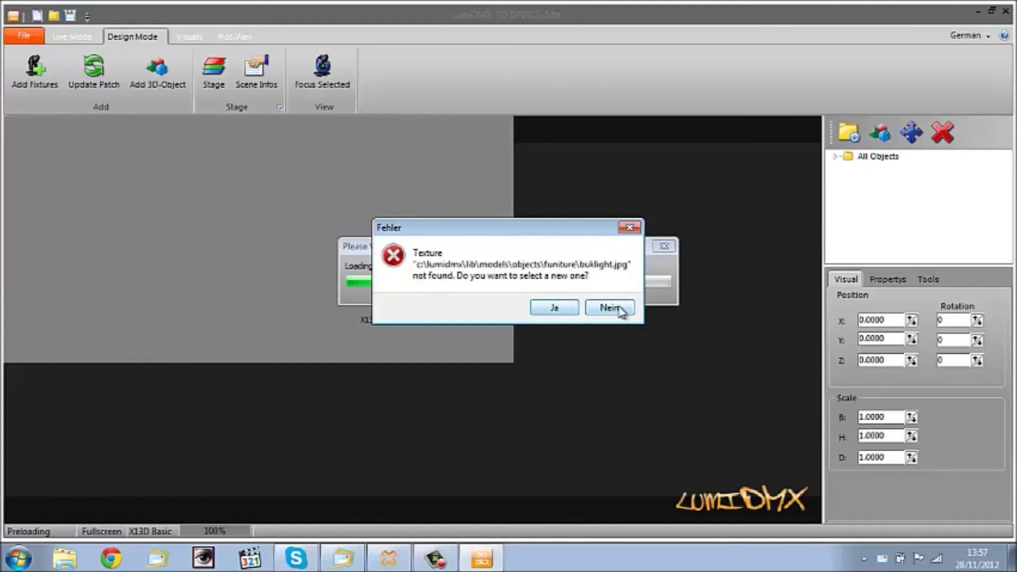
left_click(609, 307)
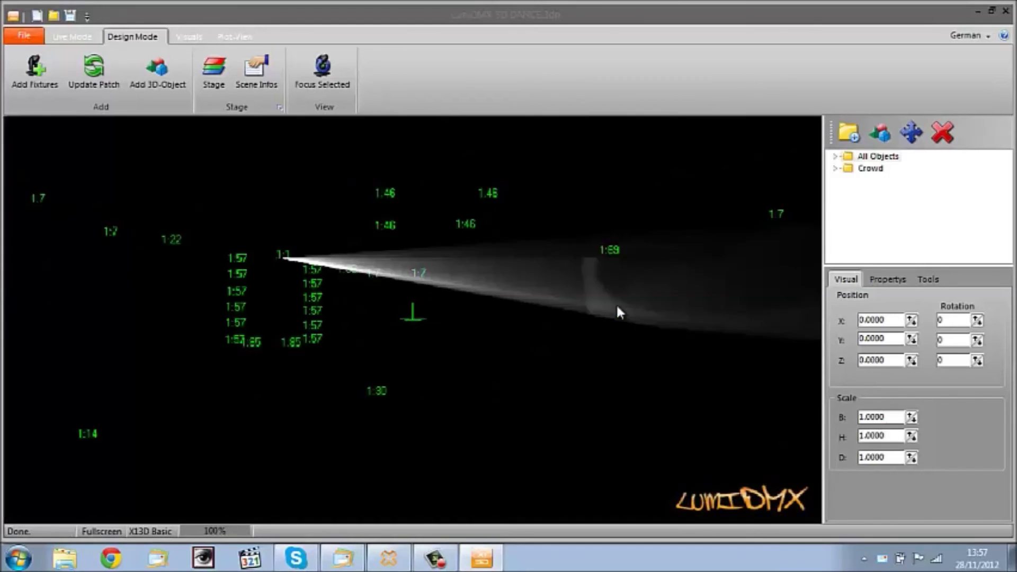
Switch the 3D project to Live Mode and try to open the Plot-View.
mouse_move(615, 303)
left_mouse_down()
mouse_move(327, 315)
mouse_move(227, 173)
left_mouse_up()
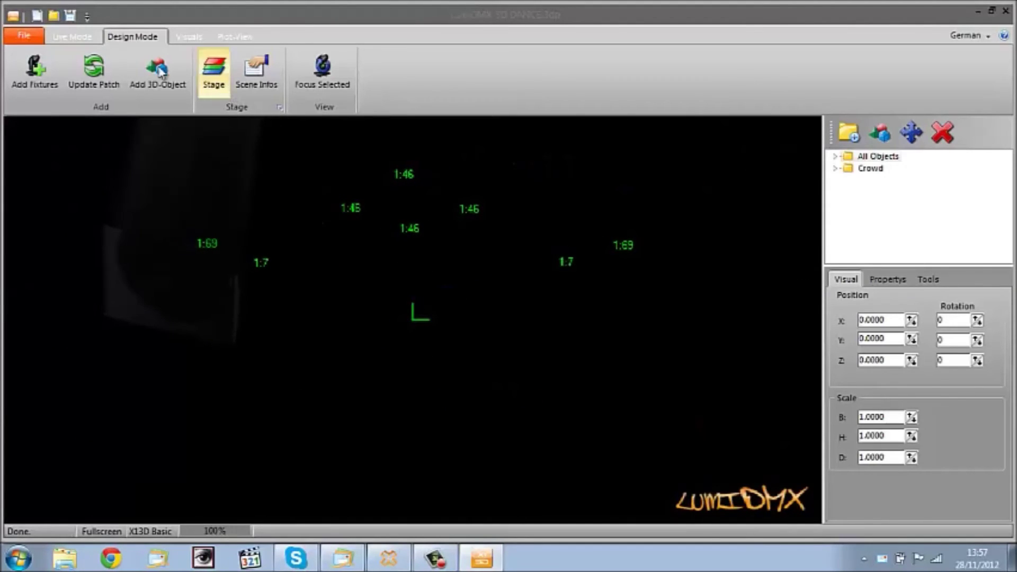
left_click(235, 37)
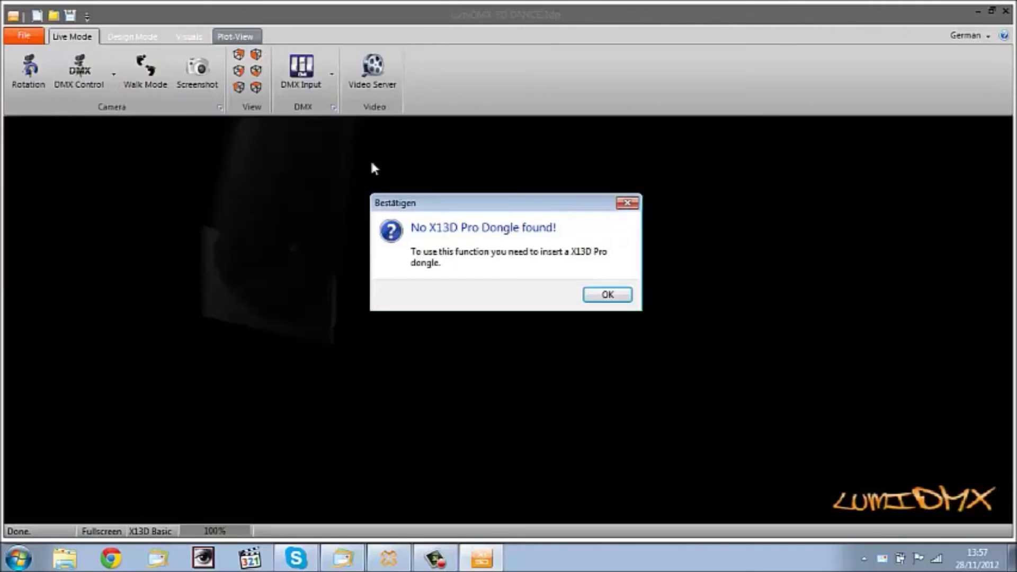
left_click(609, 295)
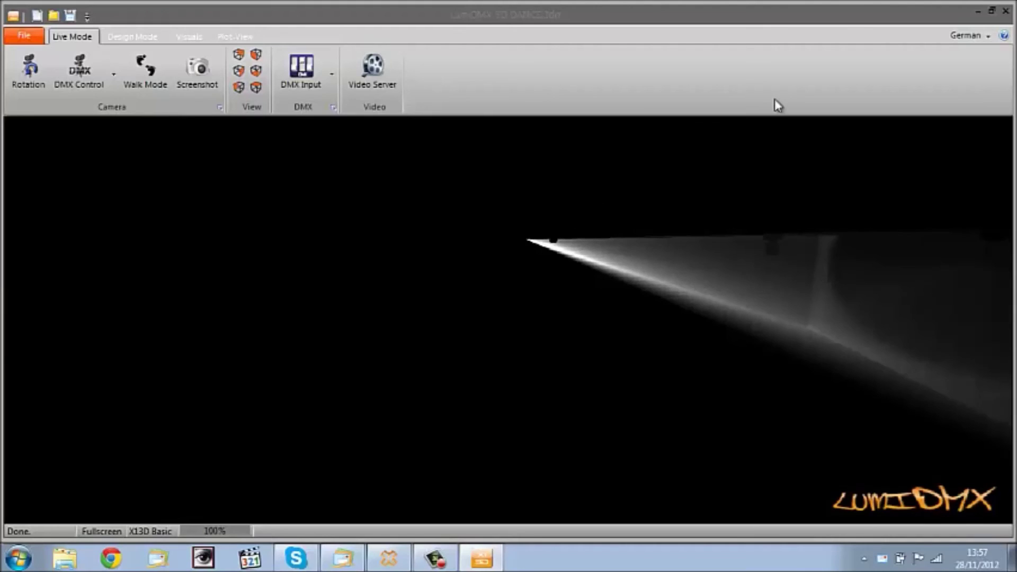
Start the linked Dance show from the live panel and turn on camera rotation in LumiDMX 3D.
left_click(978, 11)
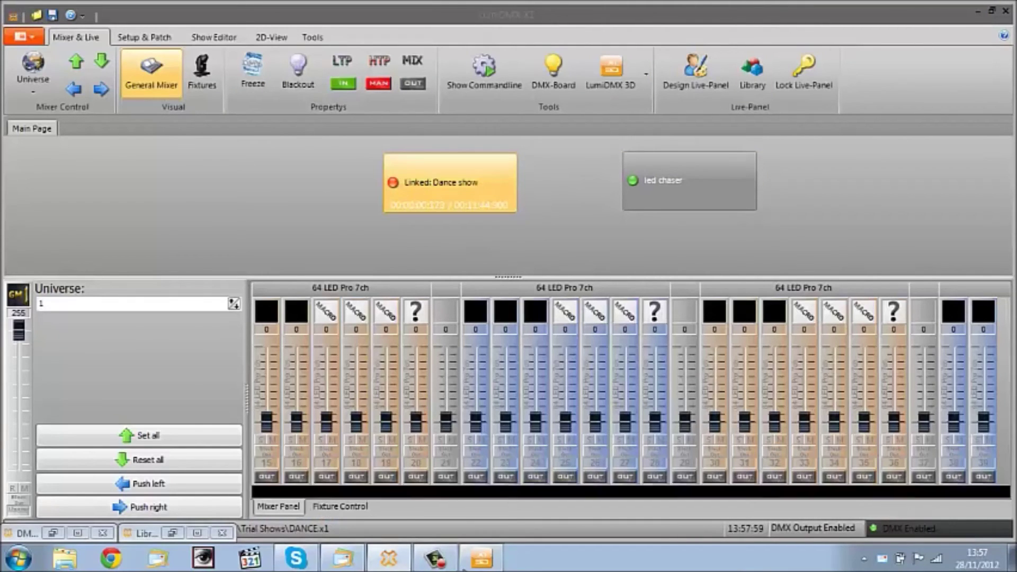
left_click(481, 562)
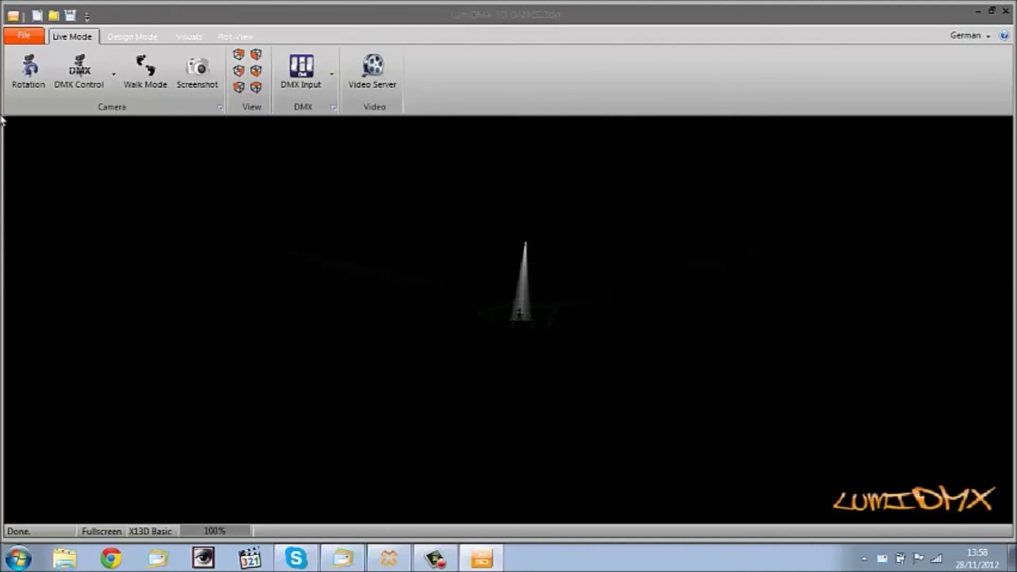
left_click(29, 74)
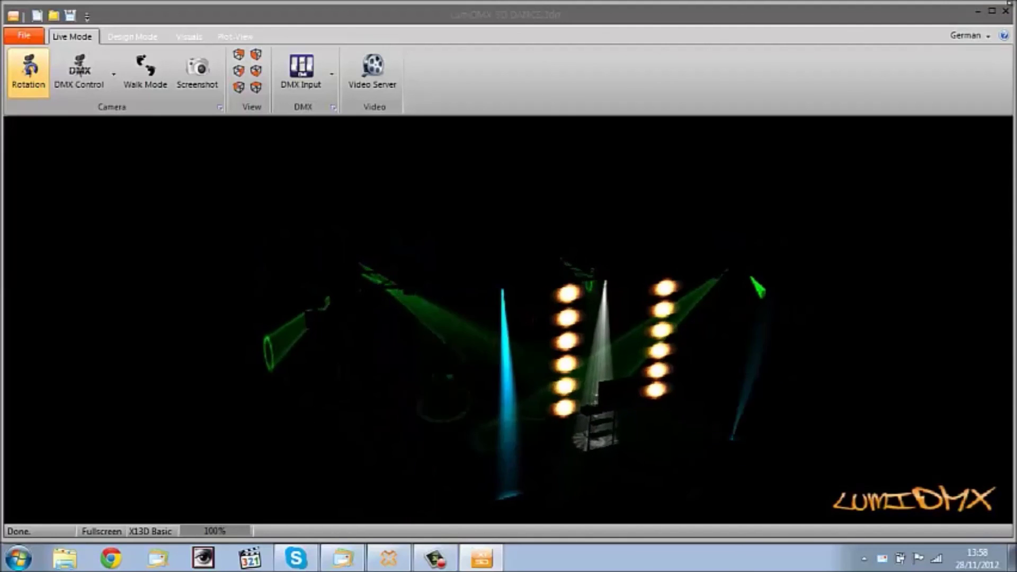
Reduce the LumiDMX 3D window and place it over the led chaser object, keeping the linked Dance show visible.
left_click(992, 10)
left_click_drag(886, 62, 405, 113)
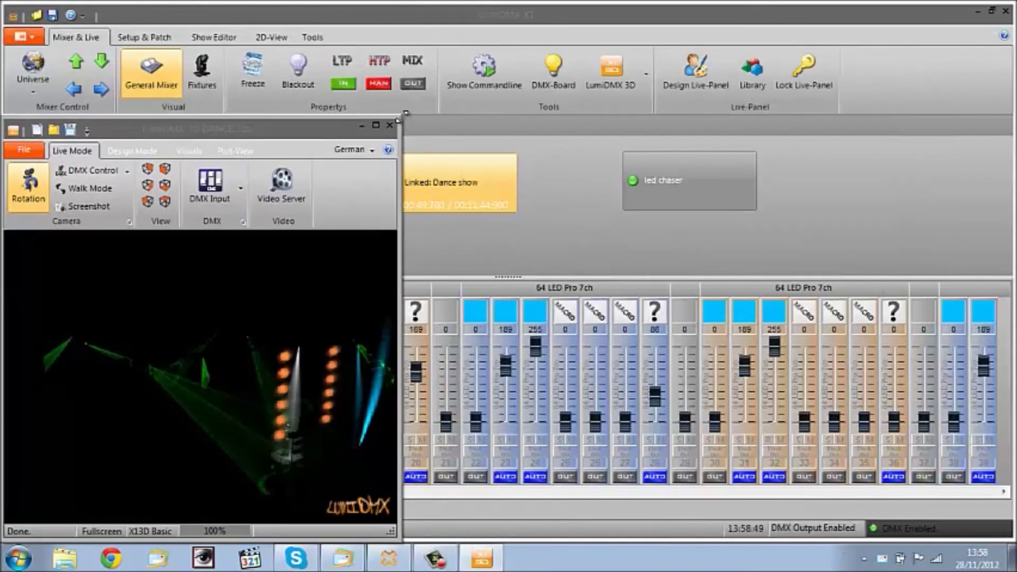
left_click_drag(260, 136, 851, 78)
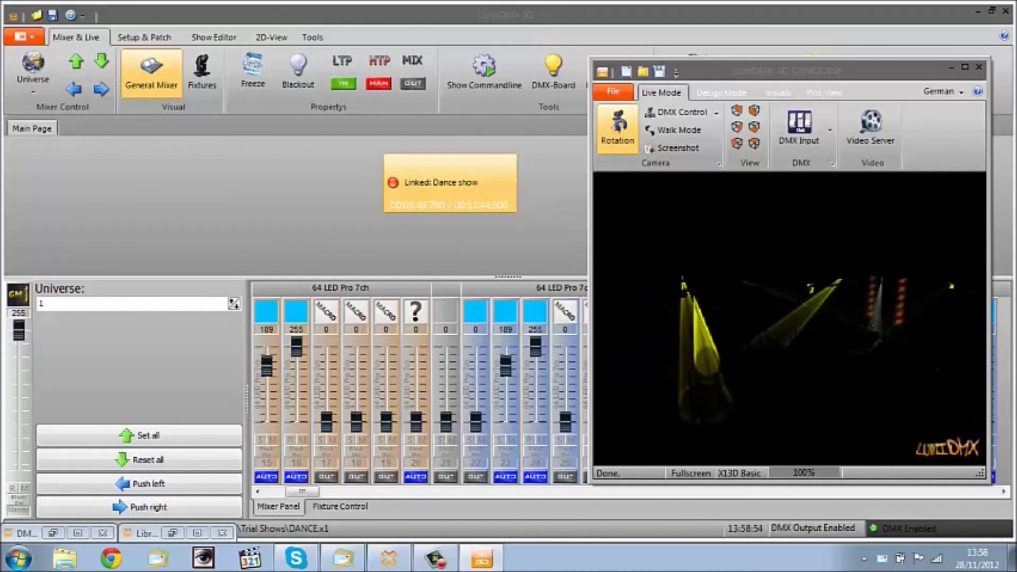
Show the Dance show's timeline in the Show Editor and try its skip and play controls.
left_click(214, 37)
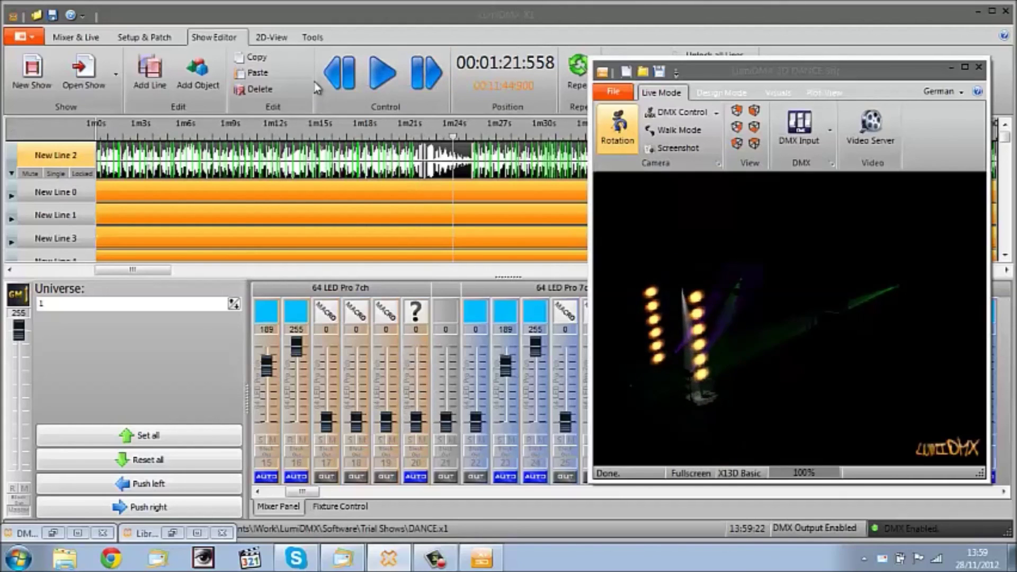
left_click(339, 74)
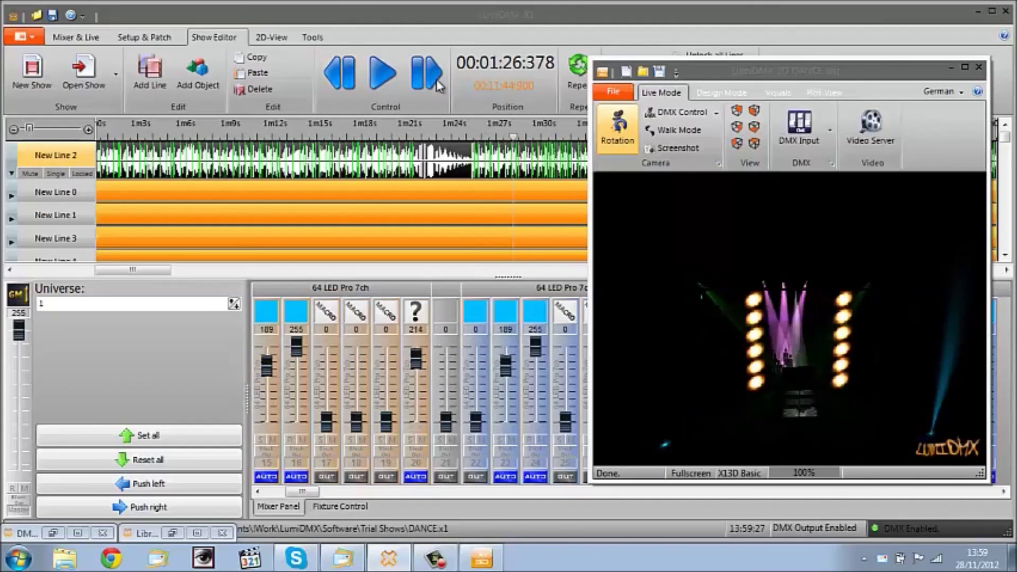
left_click(382, 73)
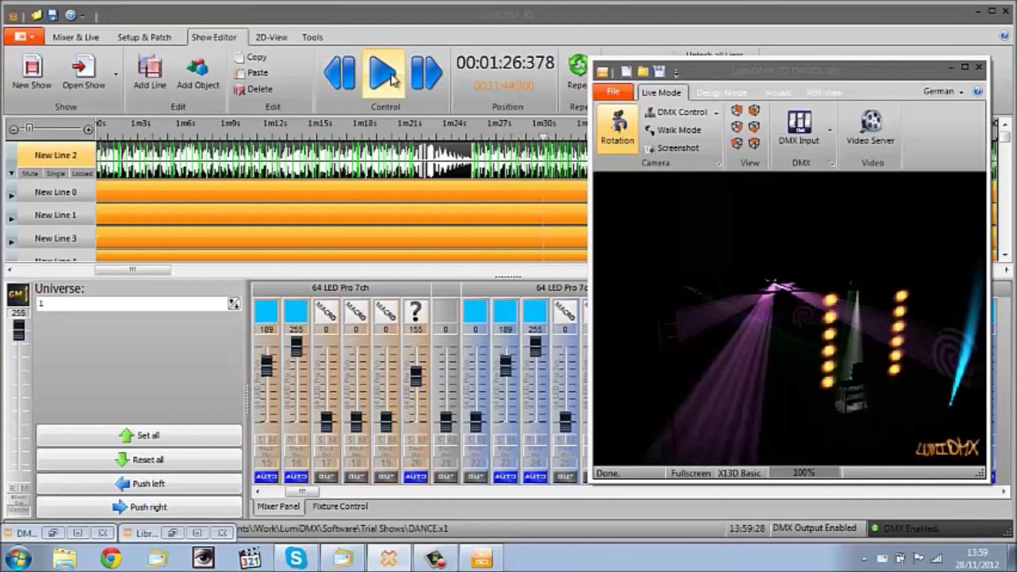